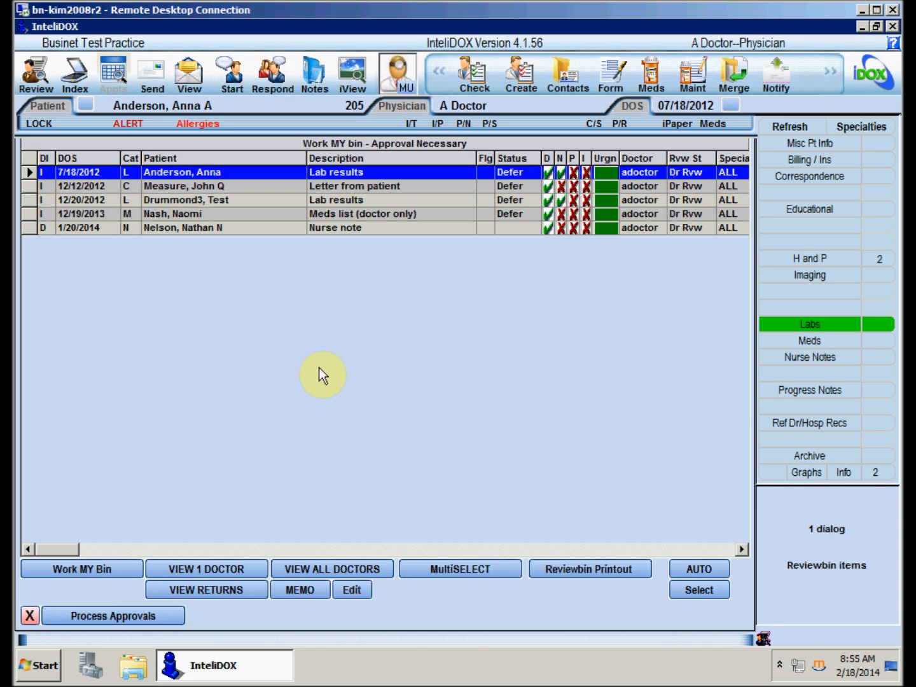
Close and reopen the review bin, and highlight items in the Preview and Dr Rvw states in turn.
click(29, 615)
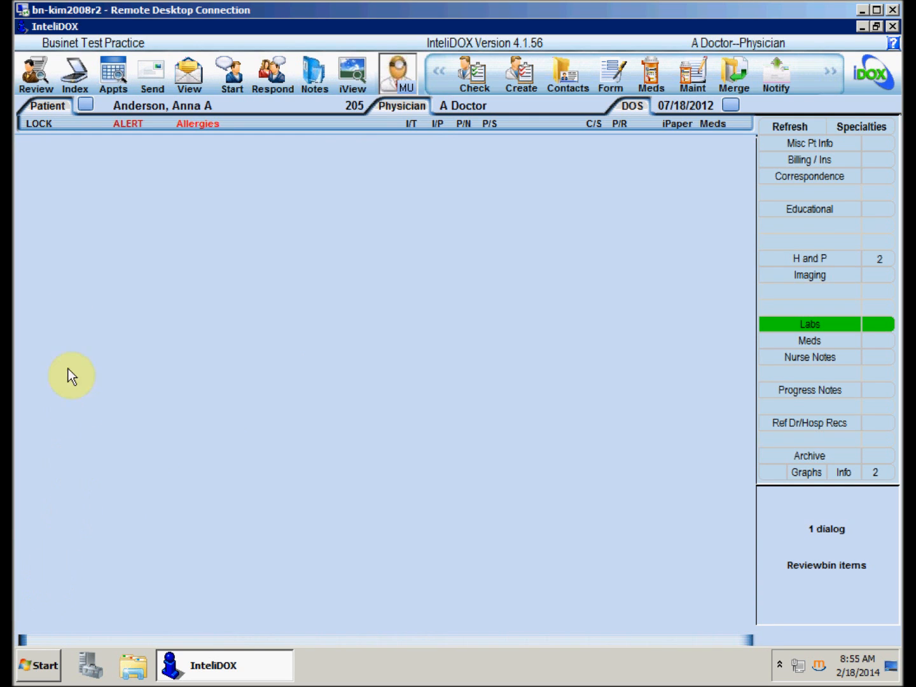
click(38, 73)
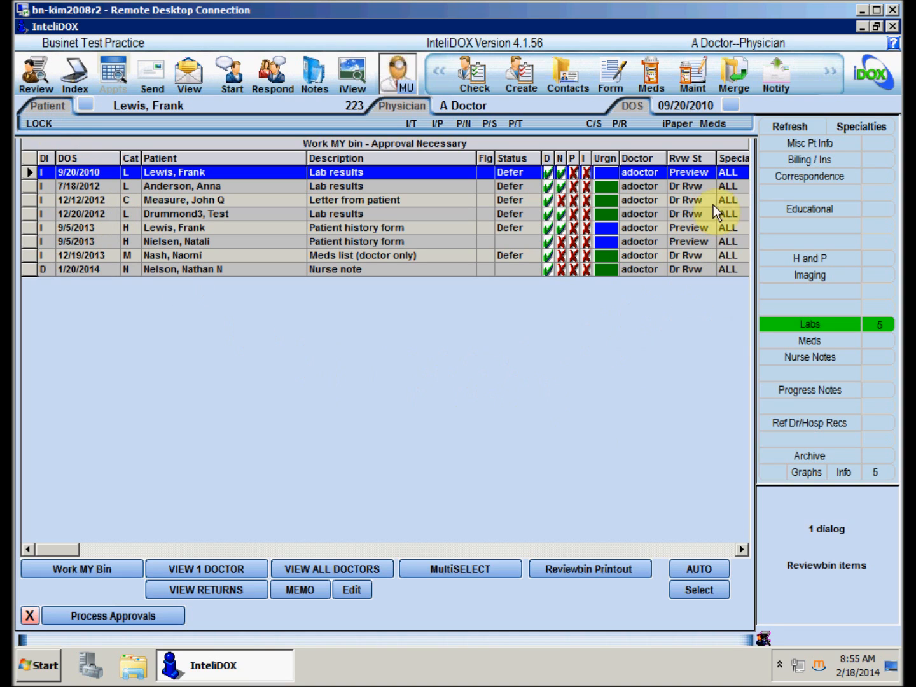
click(703, 228)
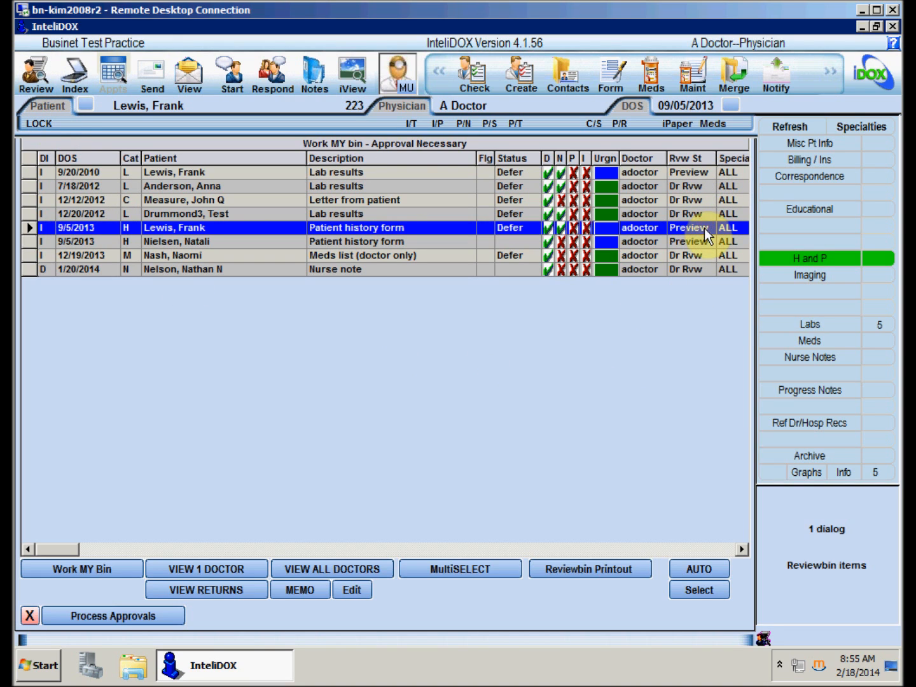
click(703, 241)
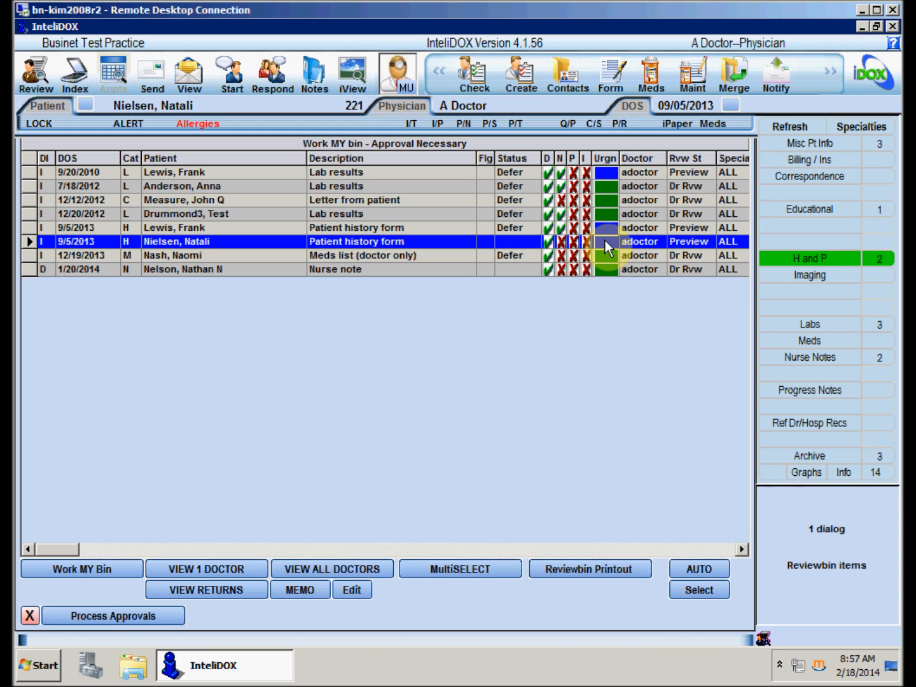
click(701, 172)
click(700, 187)
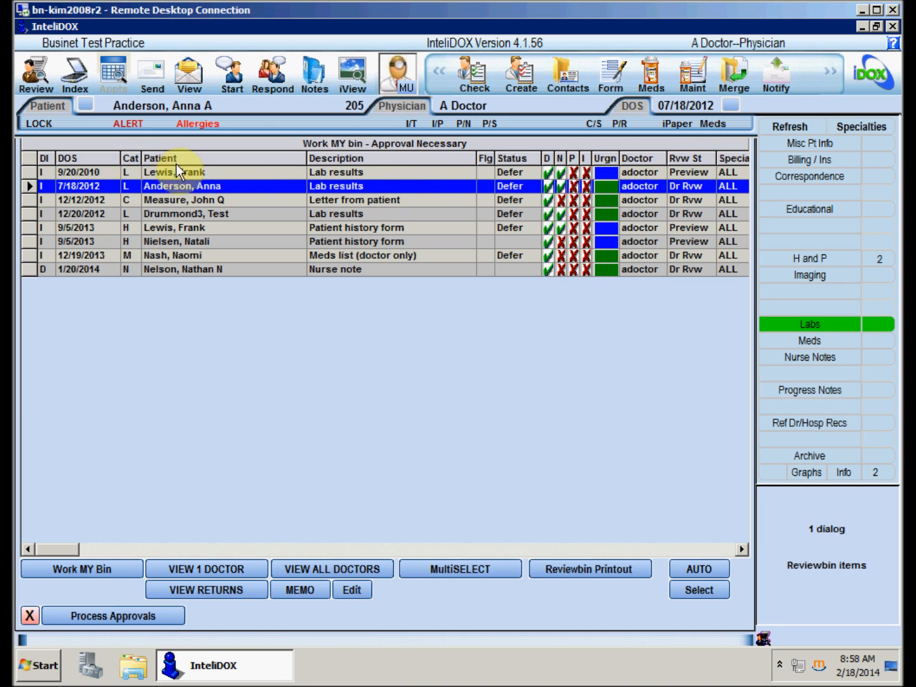
Sort the review bin by patient and again by description, and open the 7/18/2012 lab results.
click(236, 157)
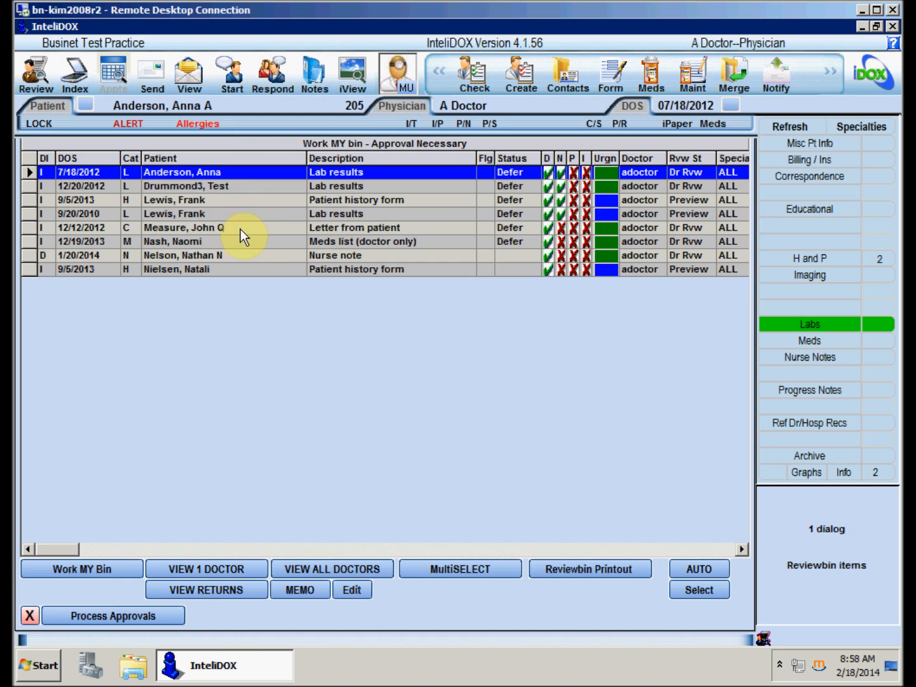
click(438, 158)
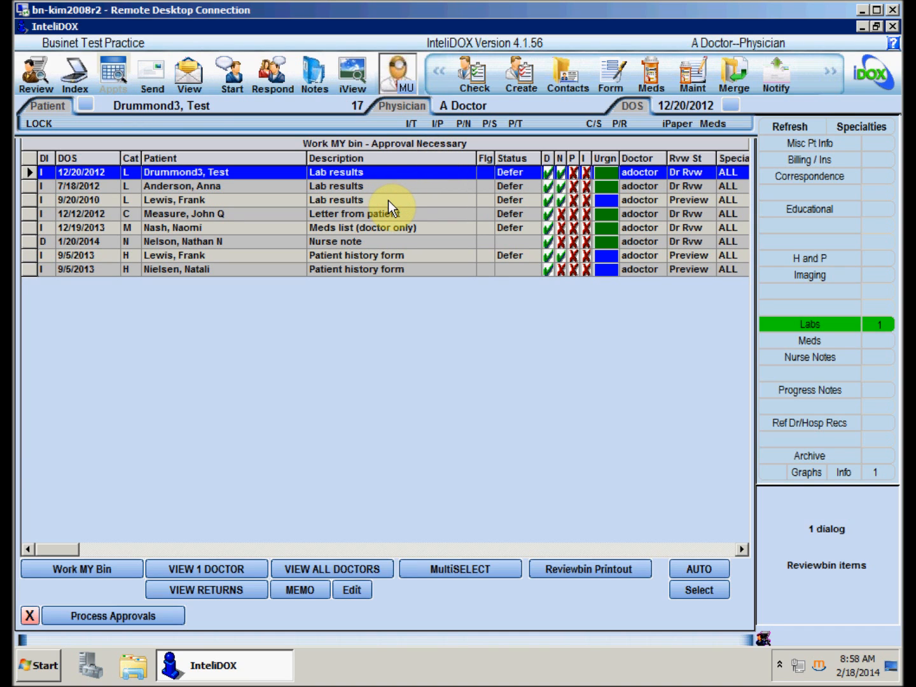
double_click(354, 185)
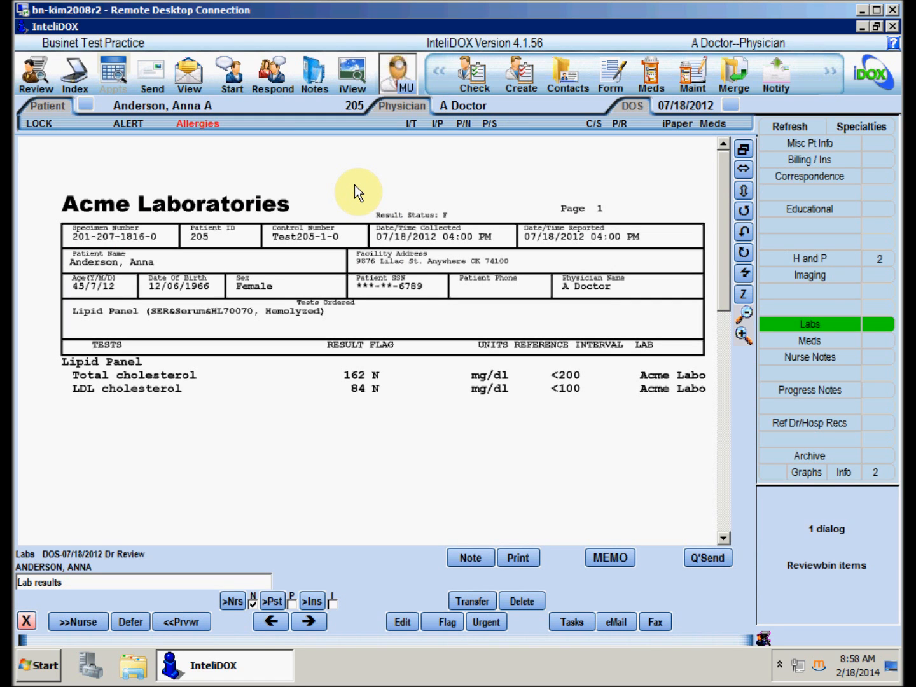
Zoom in twice on the open lab report and zoom back out to the original size.
mouse_move(721, 202)
mouse_down()
mouse_move(718, 426)
mouse_move(719, 189)
mouse_up()
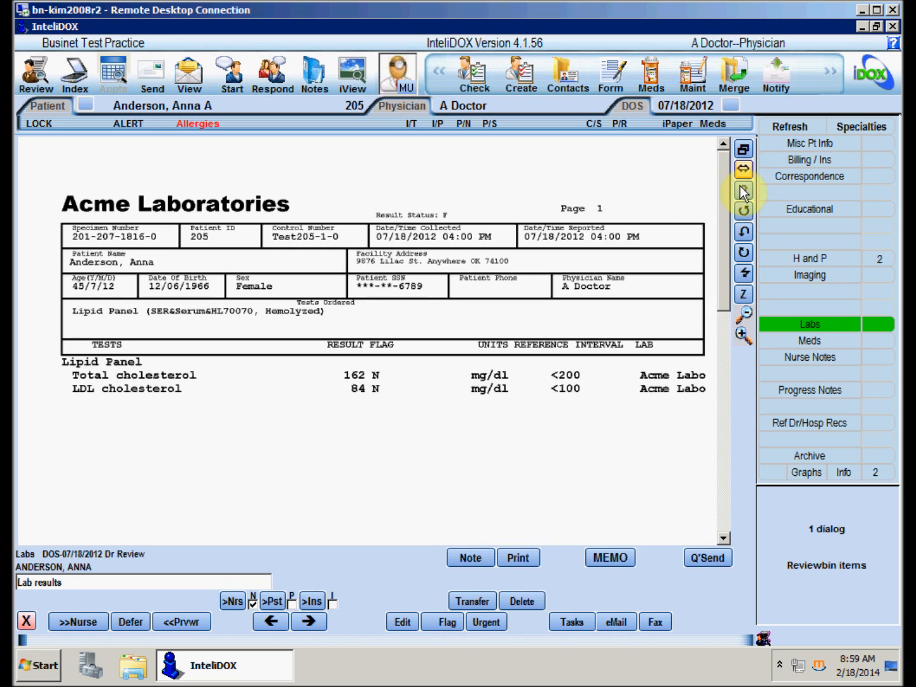
click(741, 332)
click(741, 331)
click(744, 316)
click(744, 316)
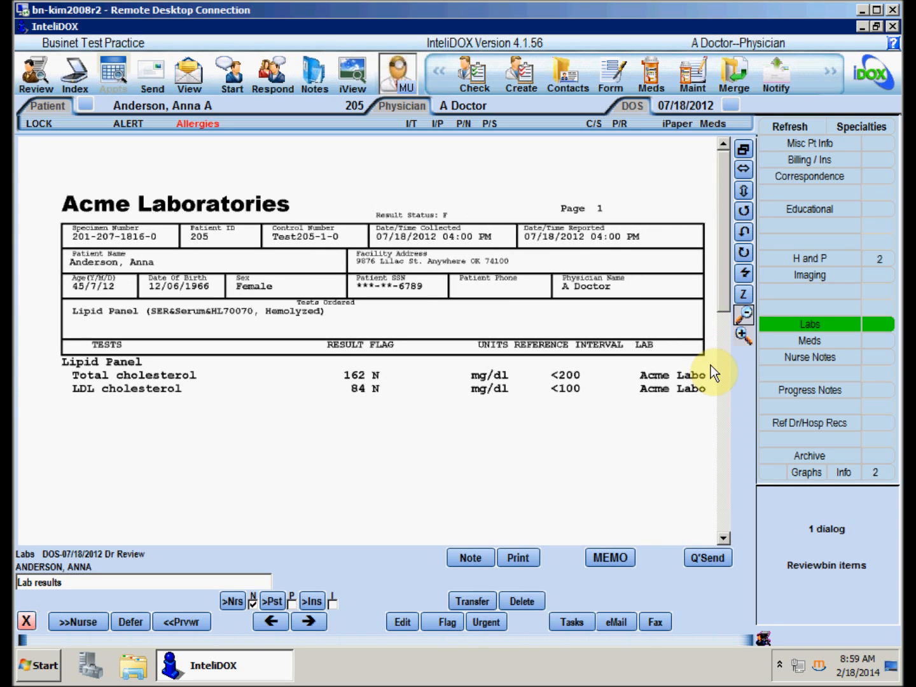
Rotate the lab report page through several orientations and return it upright.
click(740, 211)
click(740, 211)
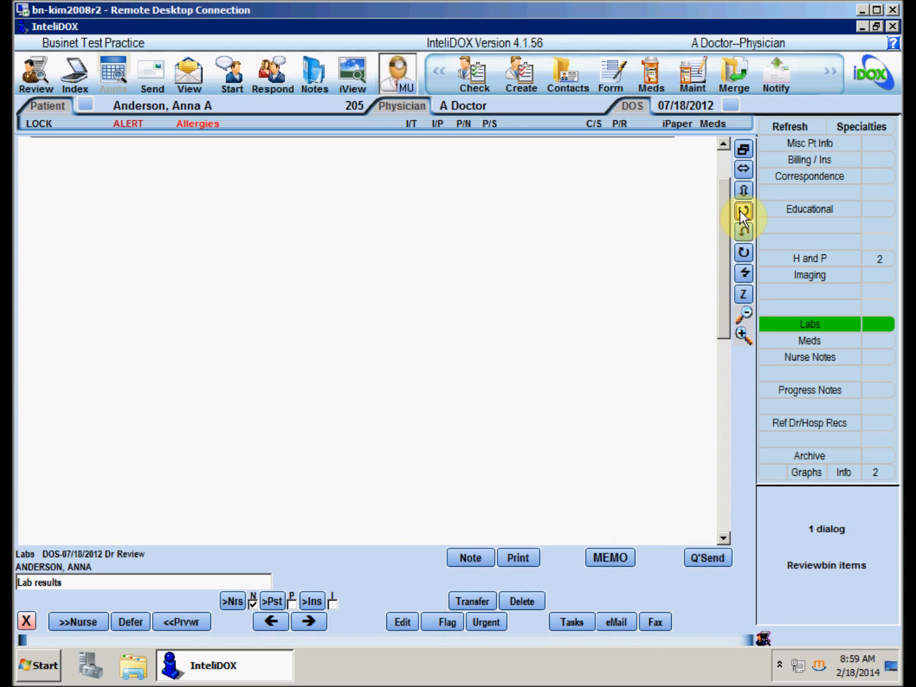
click(740, 211)
click(741, 211)
click(741, 234)
click(741, 234)
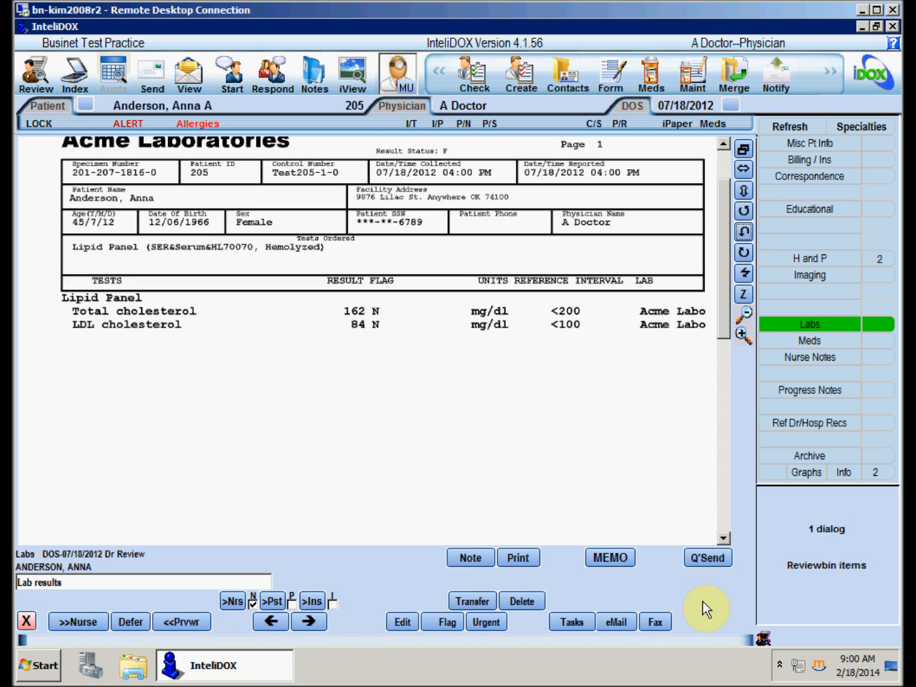
Return to the review bin and start automatic review from the 12/20/2012 lab results.
click(27, 622)
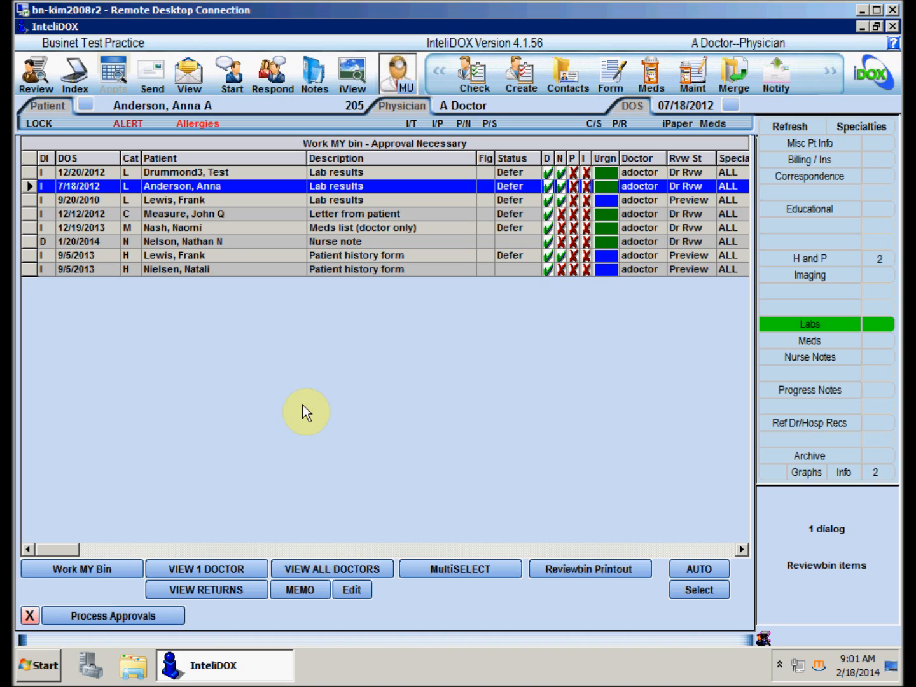
click(275, 173)
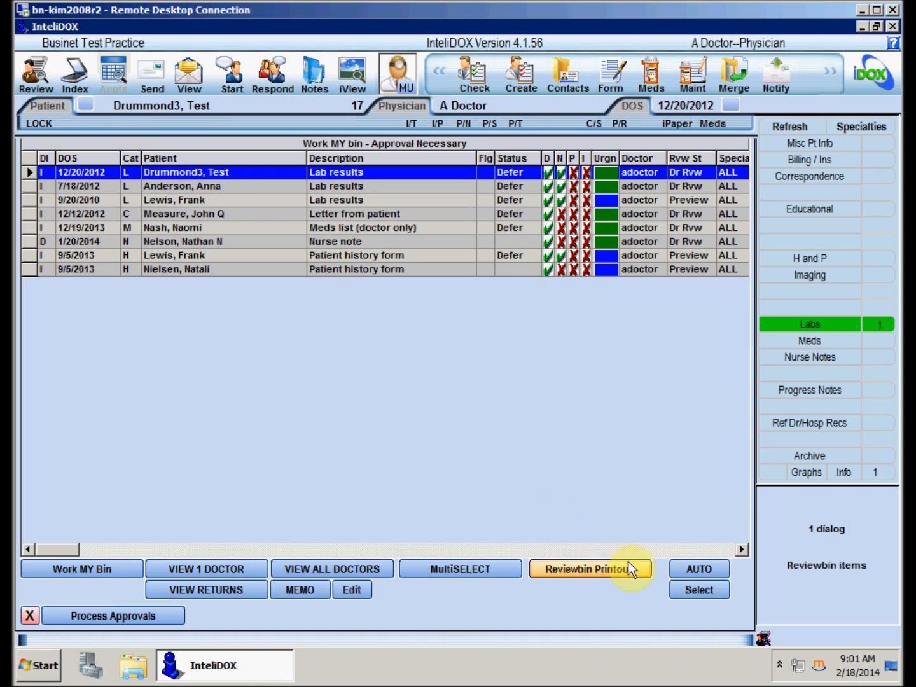
click(698, 570)
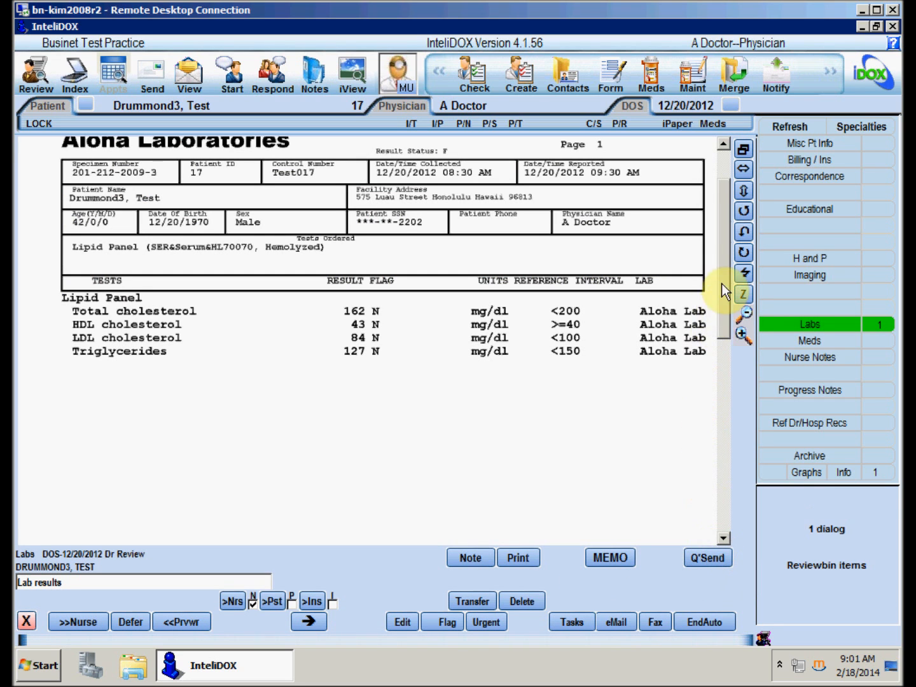
drag(721, 285, 728, 228)
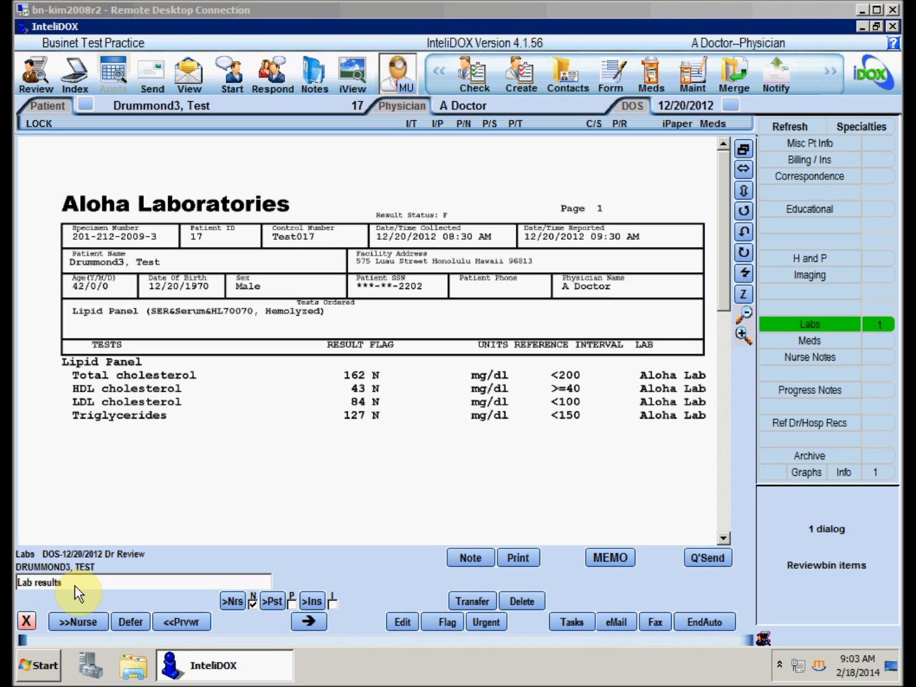
Approve the 12/20/2012 lab results on to the nurse, and defer the 7/18/2012 and 9/20/2010 lab results.
click(73, 582)
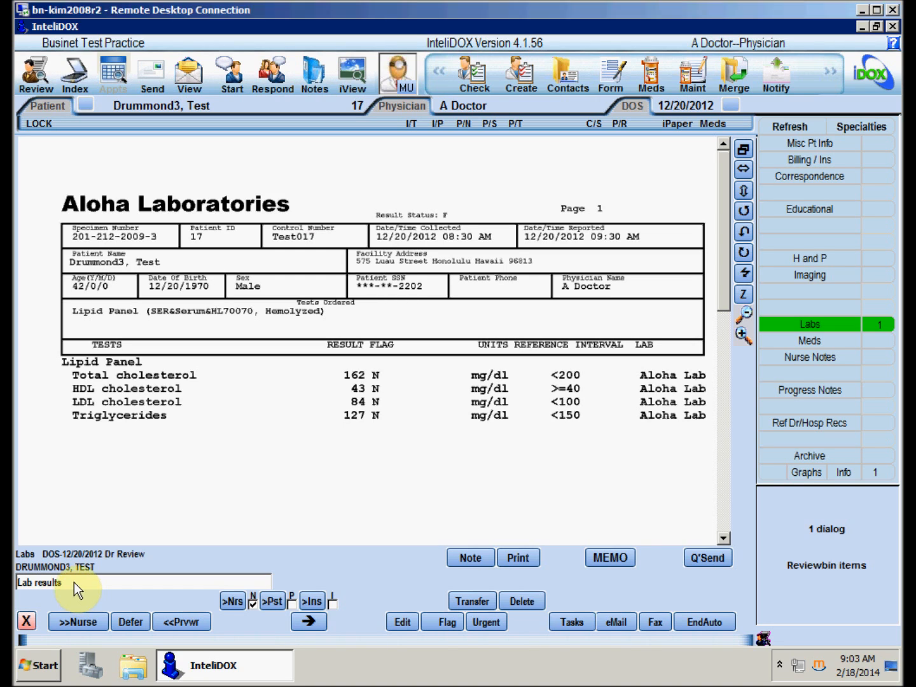
click(90, 622)
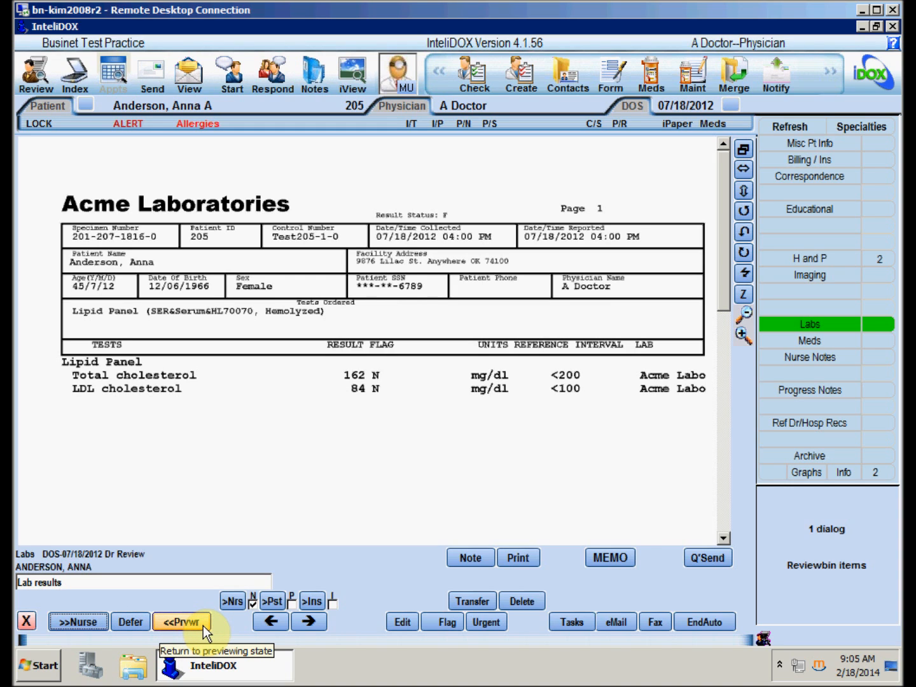
click(130, 623)
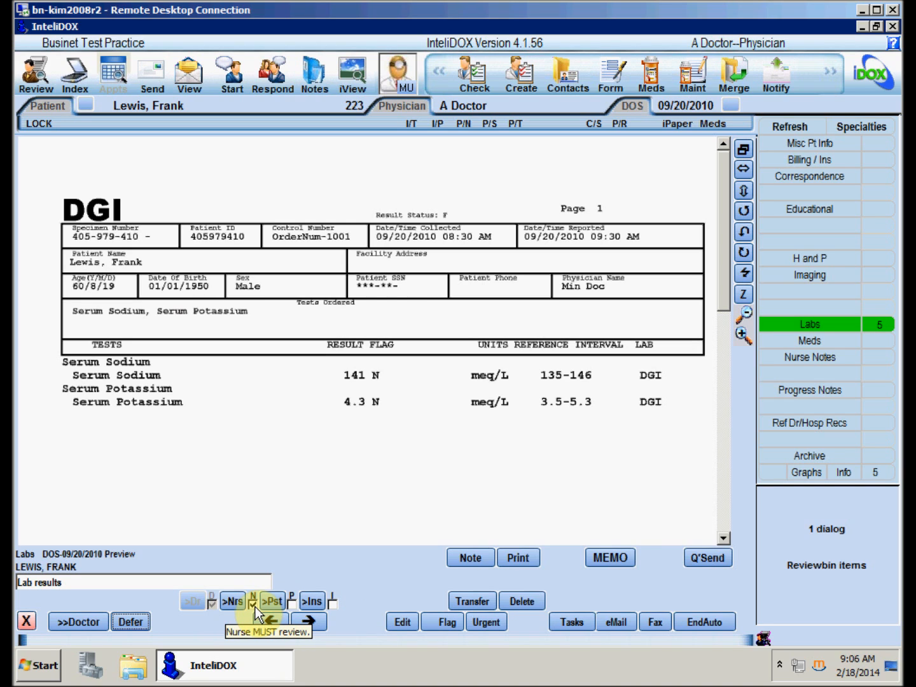
click(134, 626)
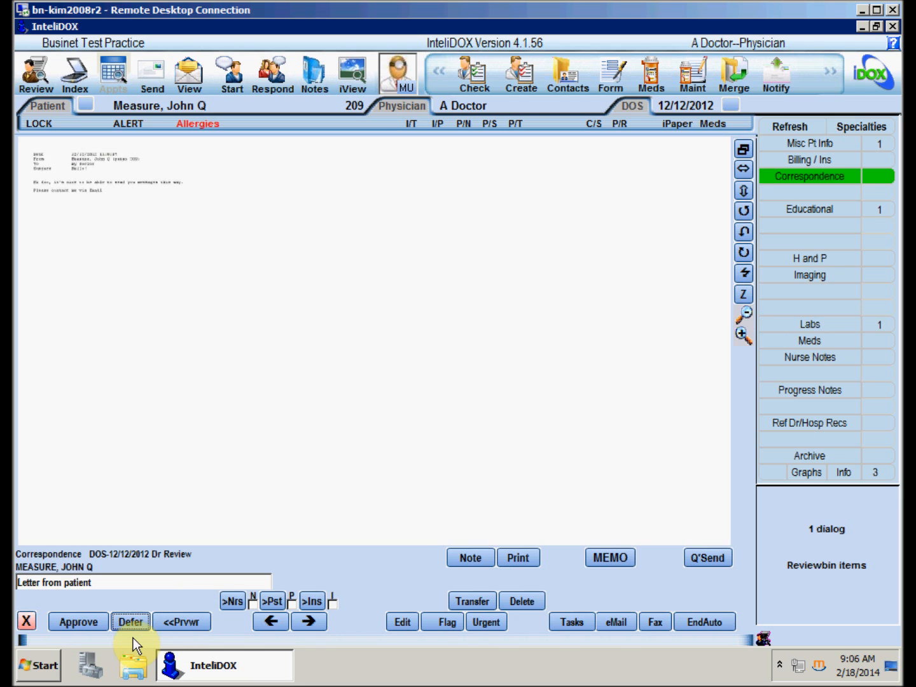
Try the insurance, nurse and poster review requirements on the letter from patient, clearing each one again.
click(740, 169)
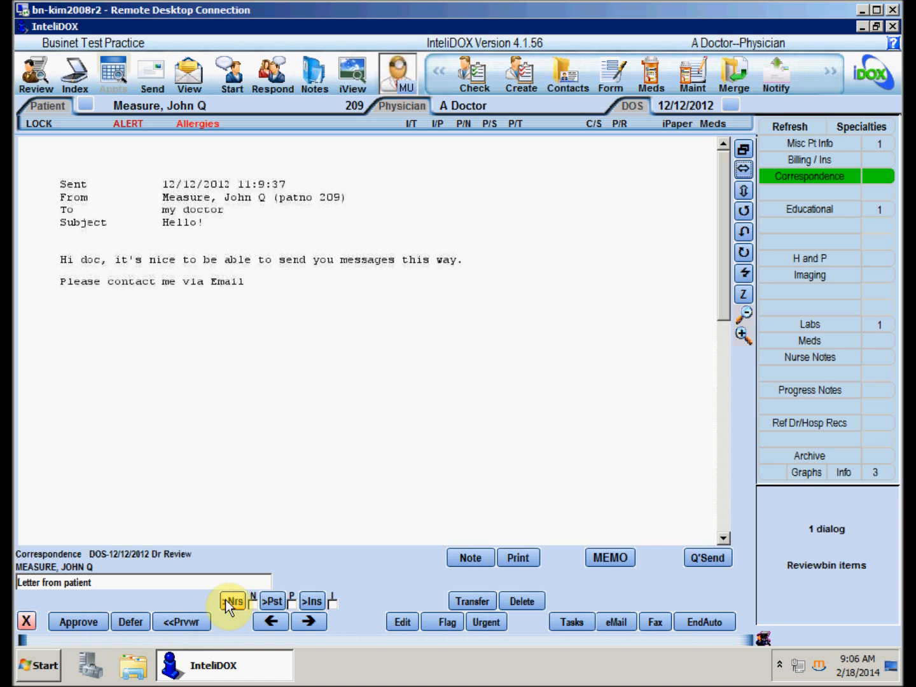
click(311, 602)
click(332, 603)
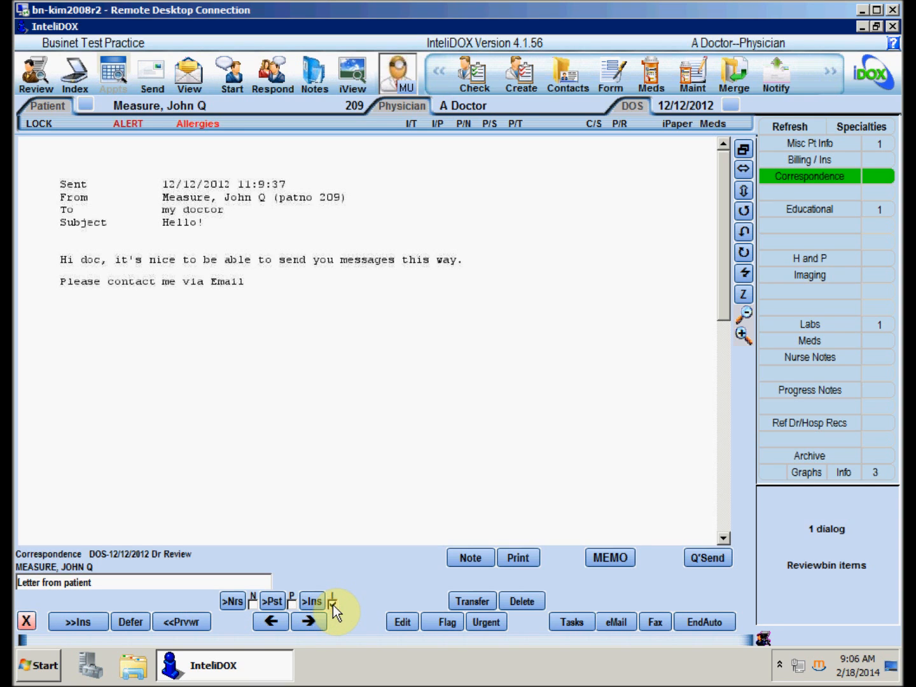
click(333, 603)
click(228, 604)
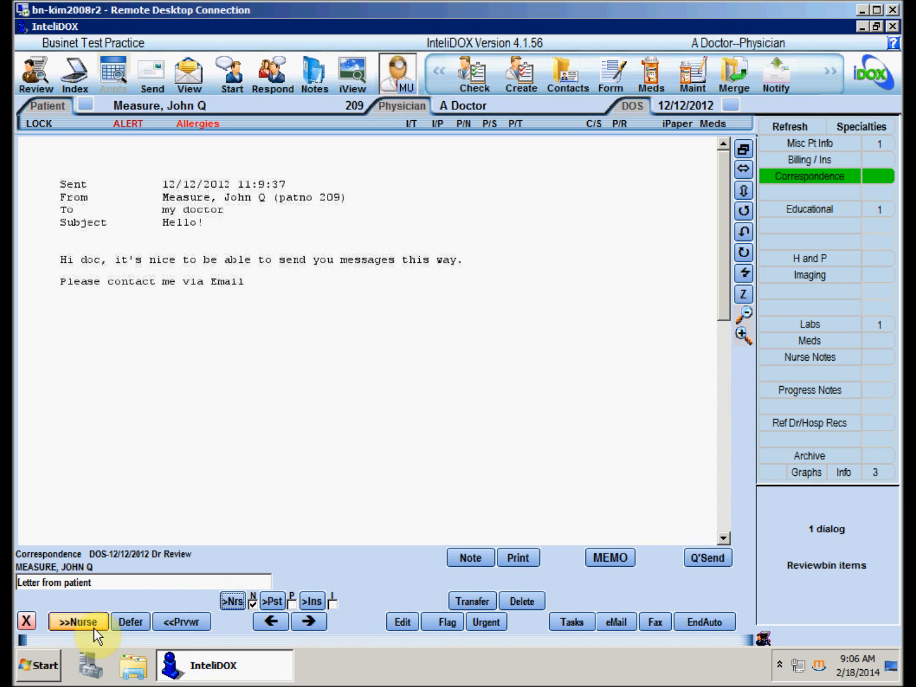
click(252, 602)
click(290, 602)
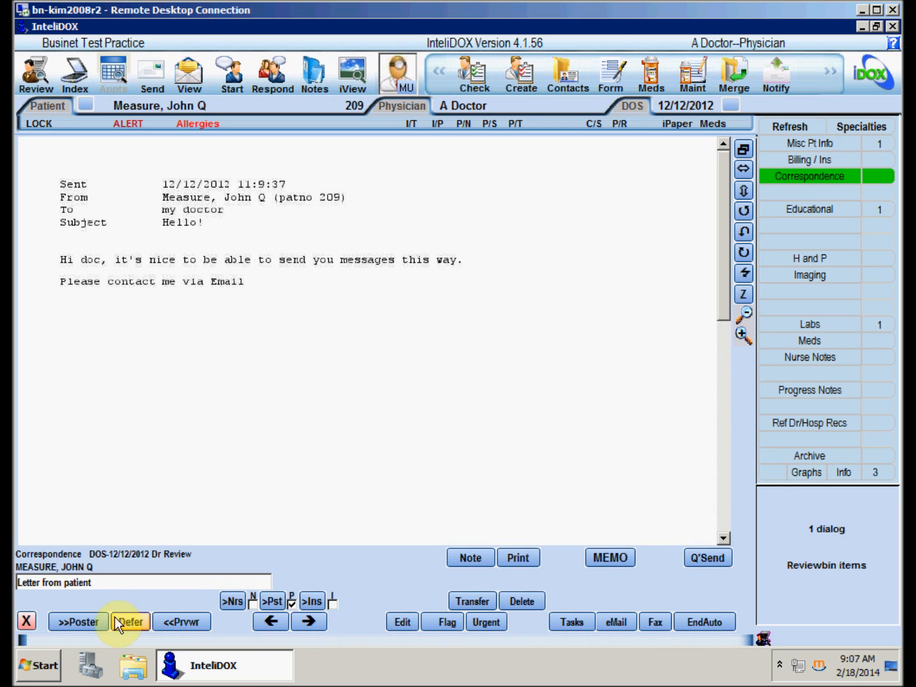
click(290, 604)
click(311, 601)
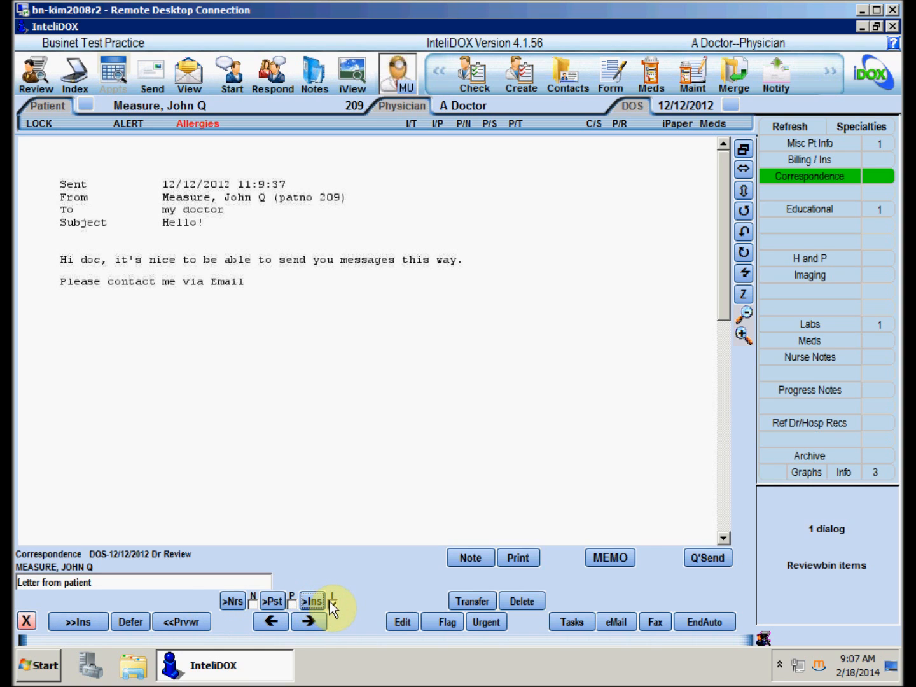
click(331, 601)
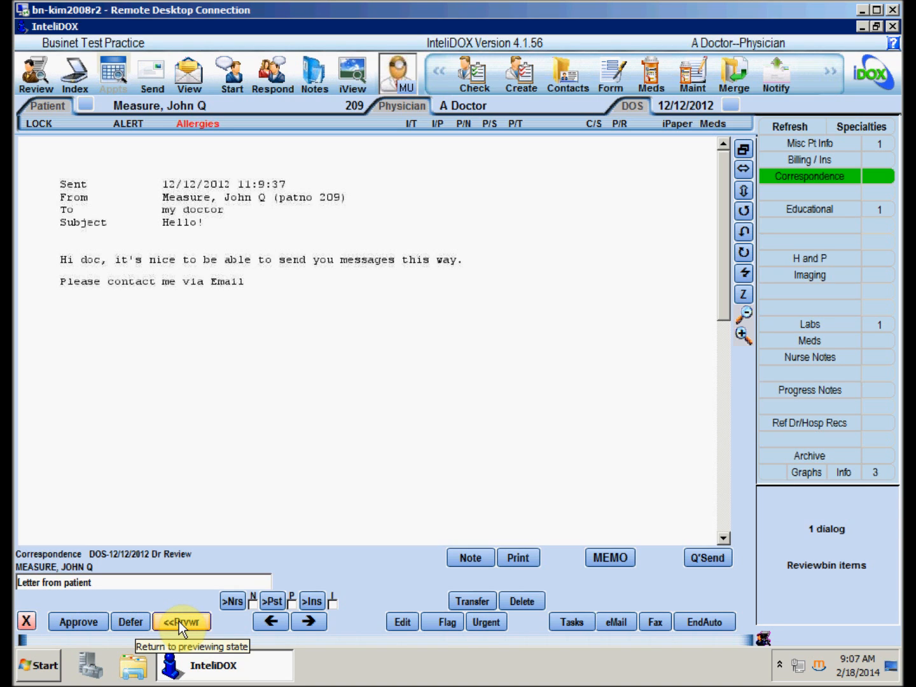
Page back to the 9/20/2010 lab results and forward again to the letter from patient.
click(202, 621)
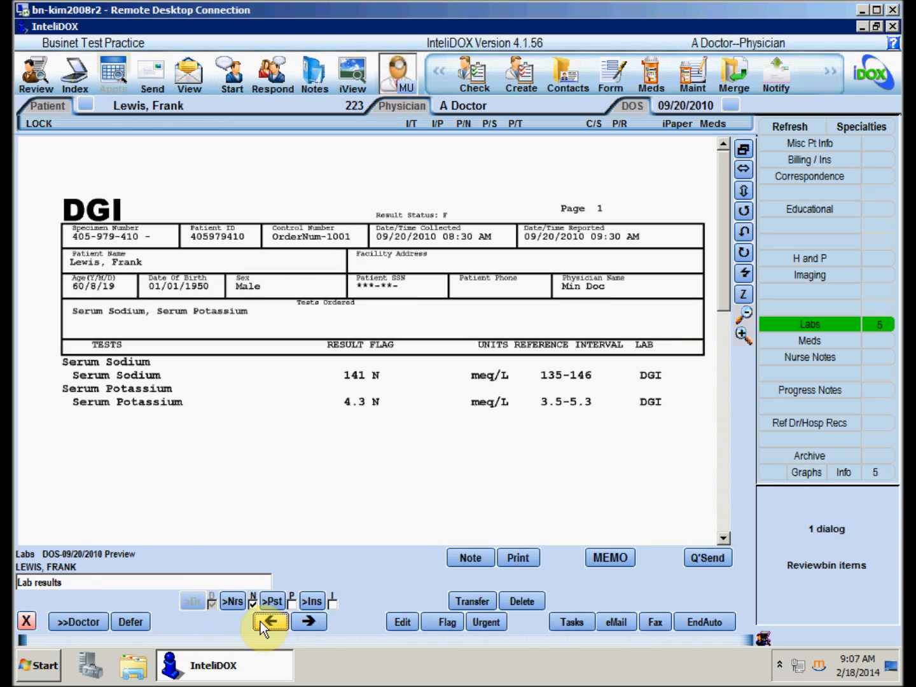
click(306, 620)
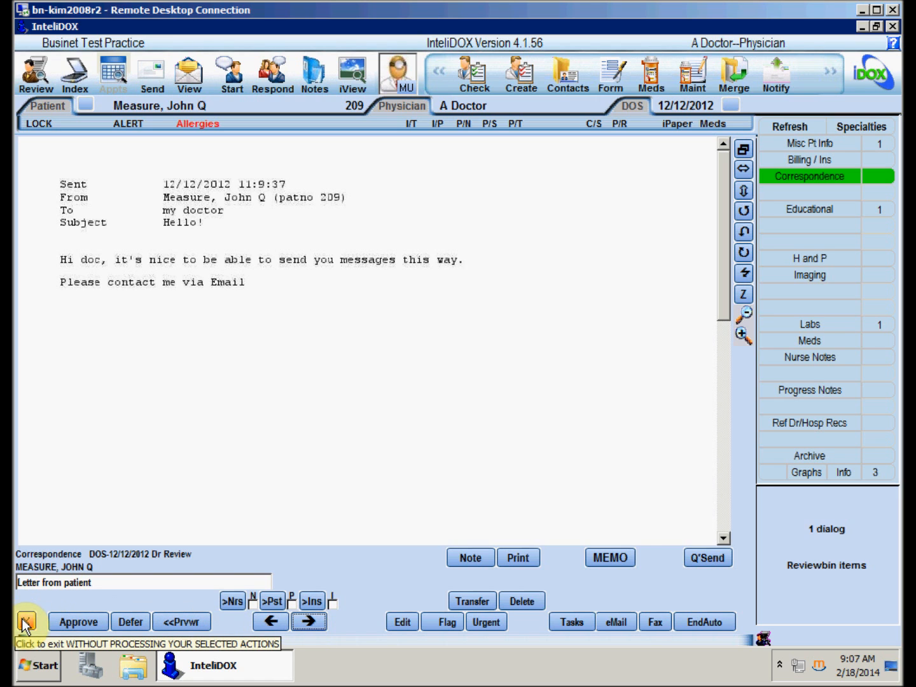
End automatic review and process the chosen approvals, reopening the review bin.
click(703, 623)
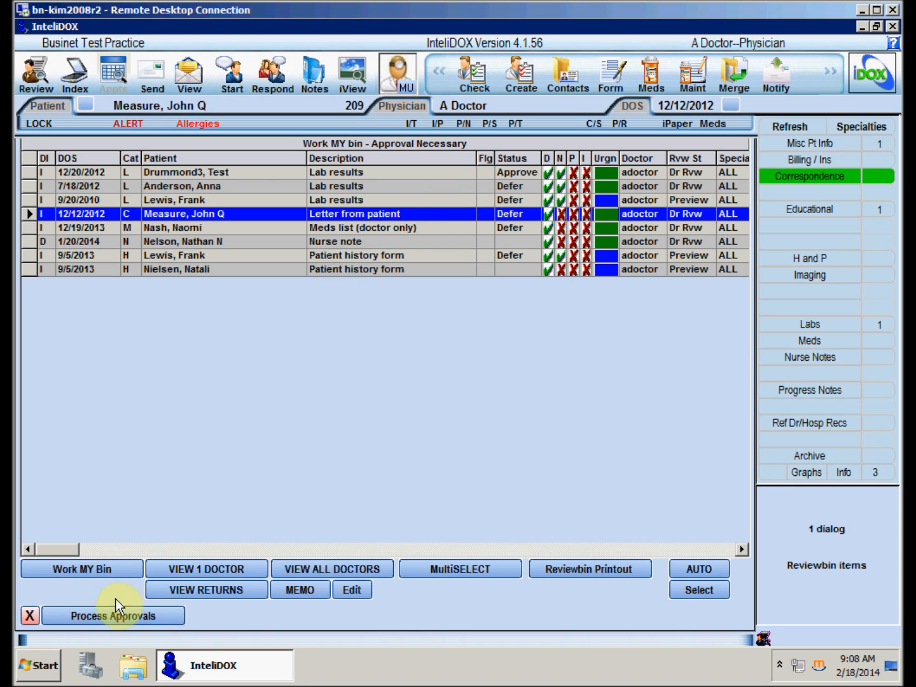
click(112, 622)
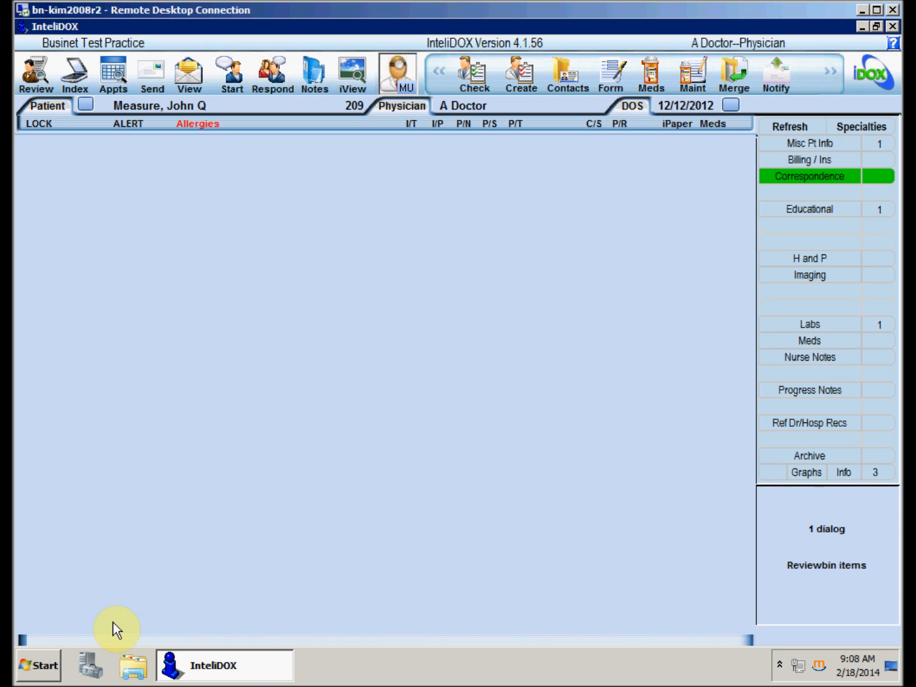
click(26, 72)
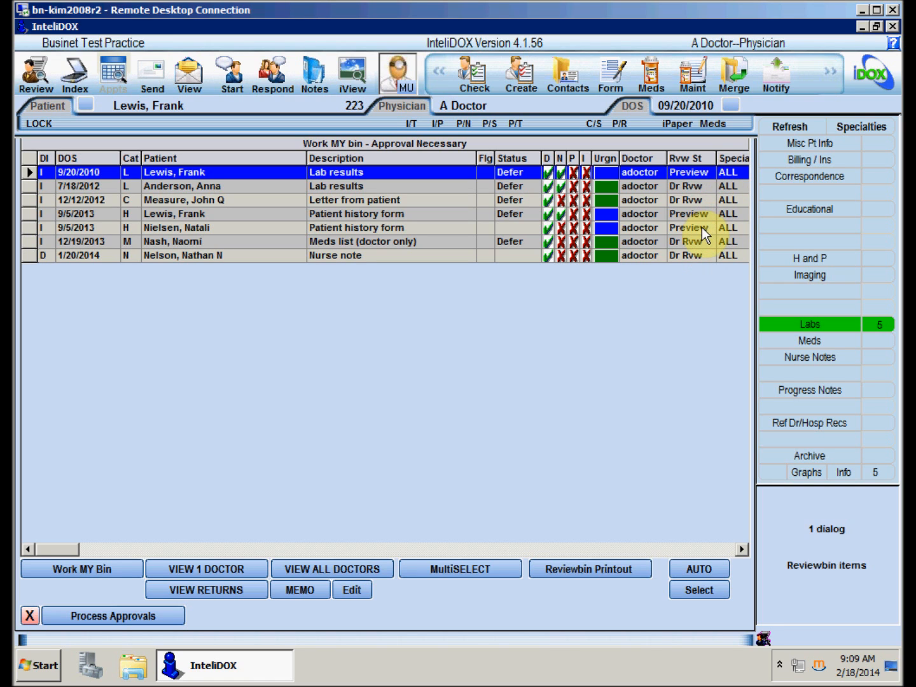
Annotate the 7/18/2012 lab results by circling the ordered Lipid Panel and, with a thicker pen, LDL cholesterol.
double_click(322, 186)
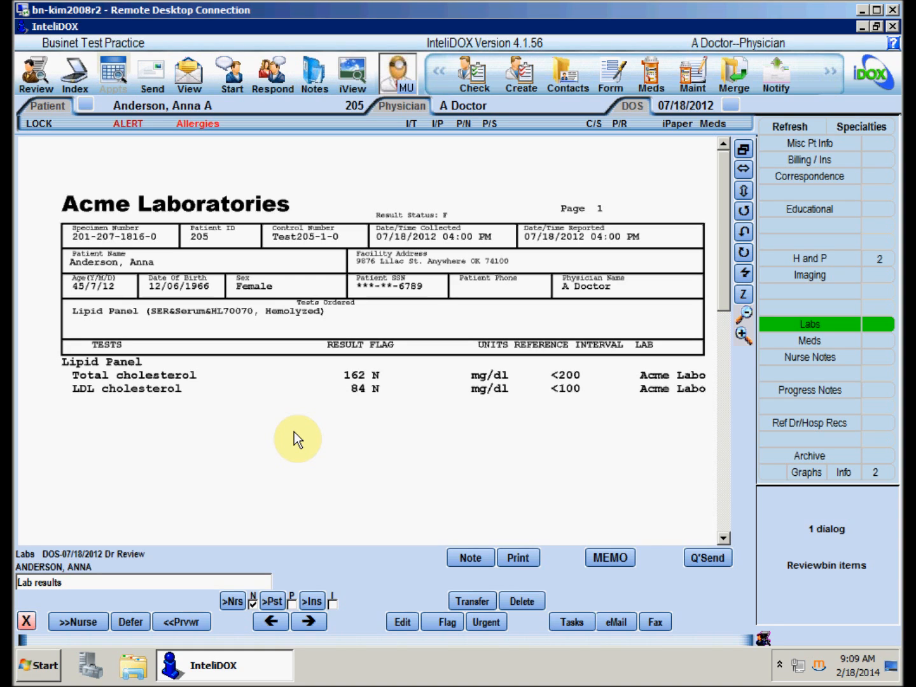
click(479, 559)
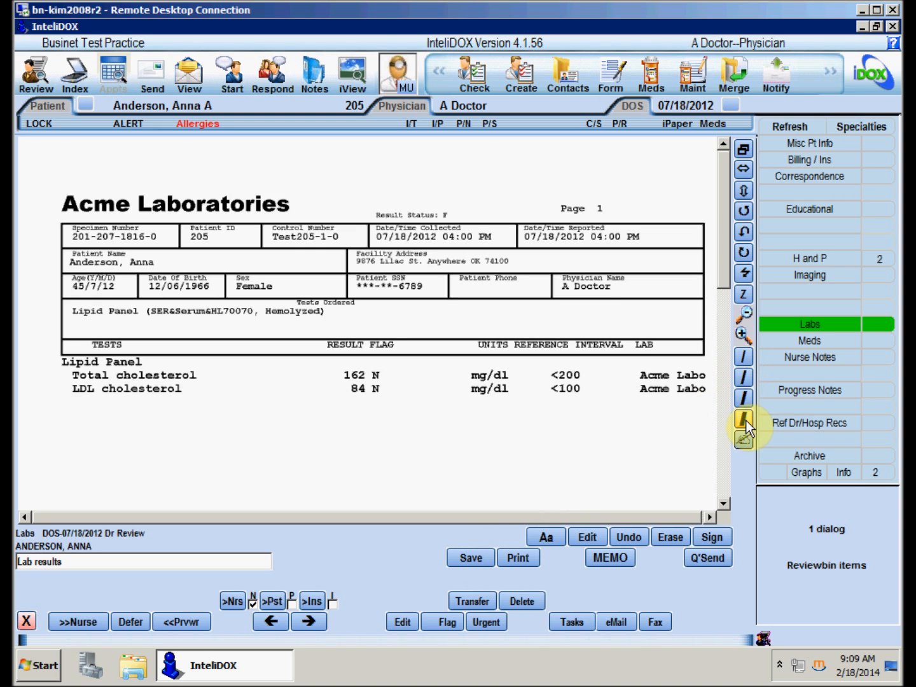
click(746, 379)
mouse_move(65, 313)
mouse_down()
mouse_move(147, 310)
mouse_move(64, 315)
mouse_up()
click(743, 398)
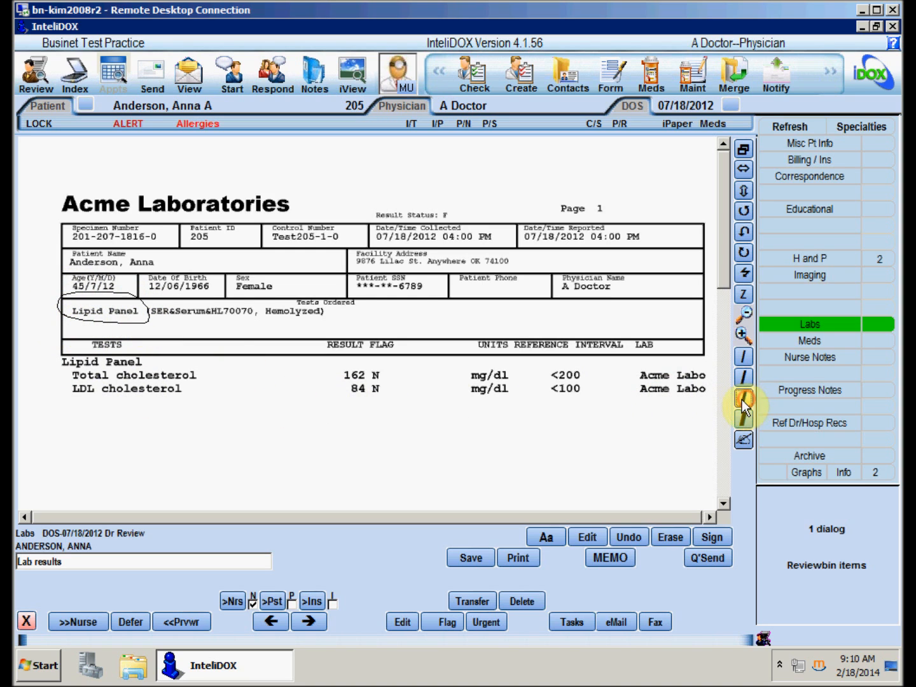
mouse_move(61, 399)
mouse_down()
mouse_move(194, 401)
mouse_move(67, 380)
mouse_move(89, 396)
mouse_up()
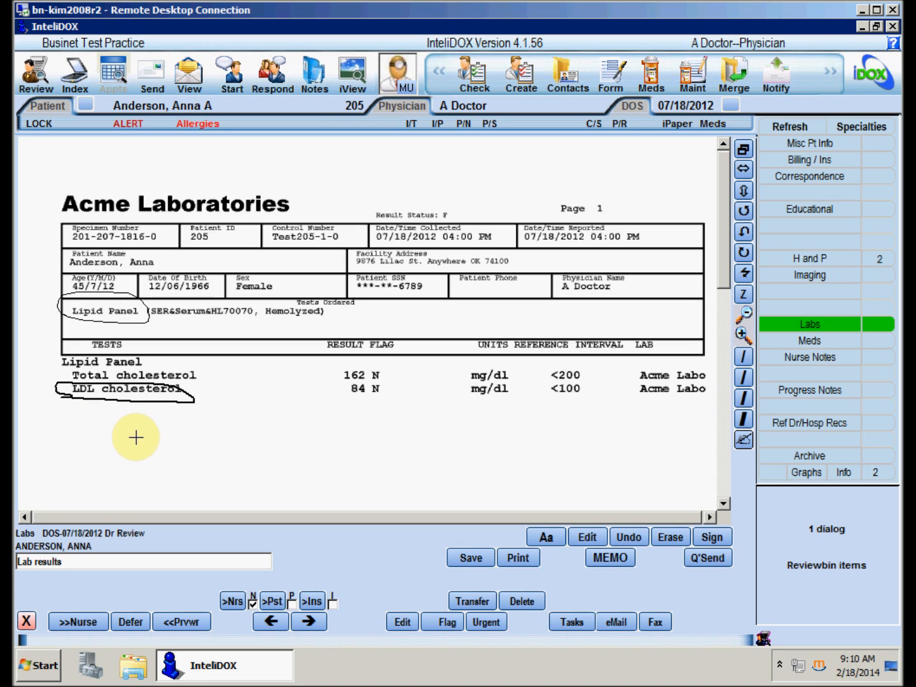
Sign the 7/18/2012 lab results by hand and add the text annotation "This all looks good" below the LDL cholesterol line.
click(713, 538)
mouse_move(506, 438)
mouse_down()
mouse_move(557, 473)
mouse_move(703, 492)
mouse_up()
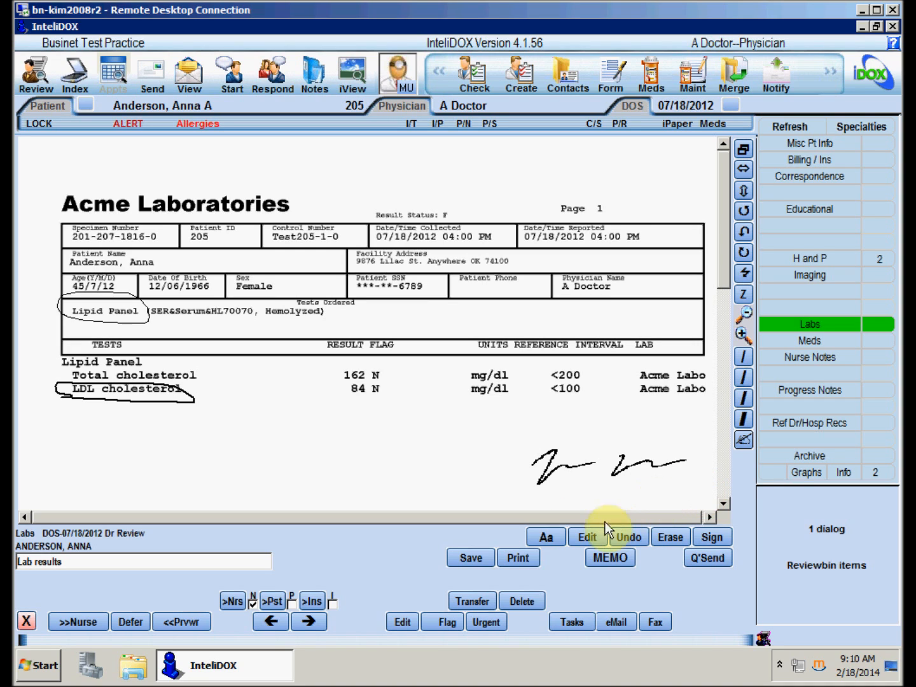
click(546, 536)
drag(60, 414, 366, 448)
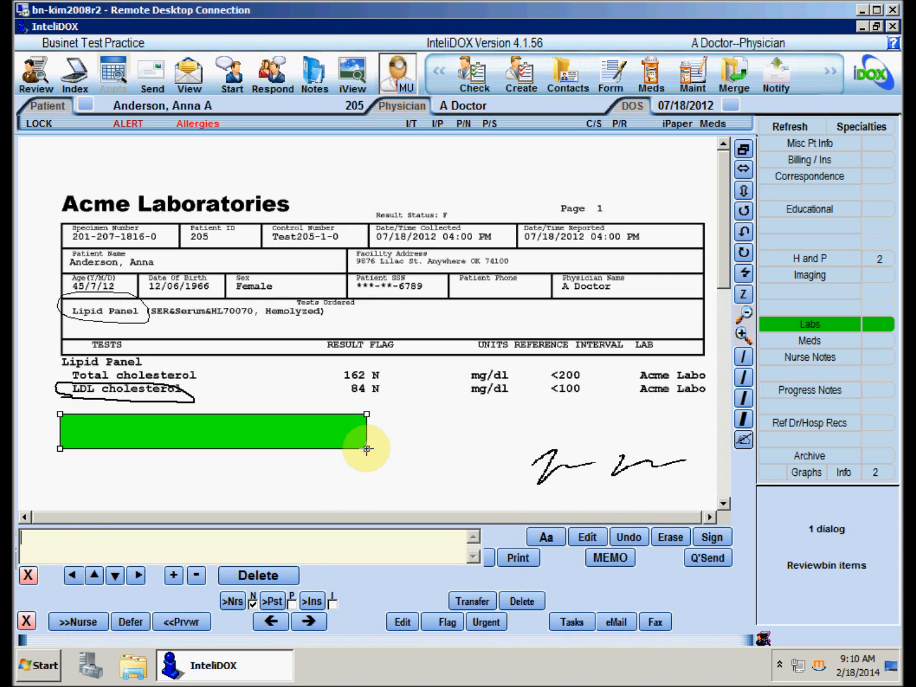
text(This all looks goode)
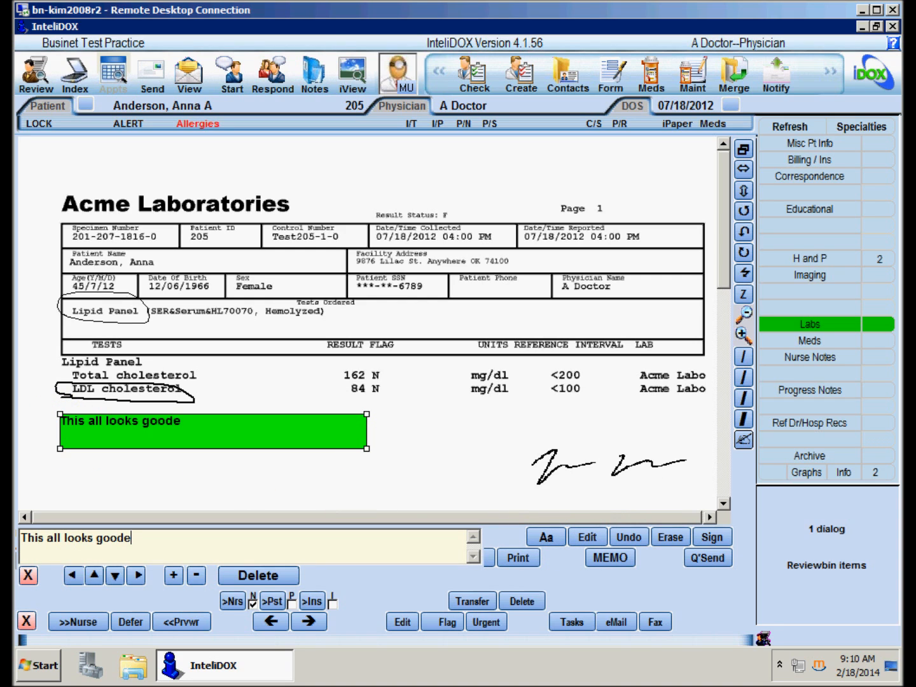
key(BackSpace)
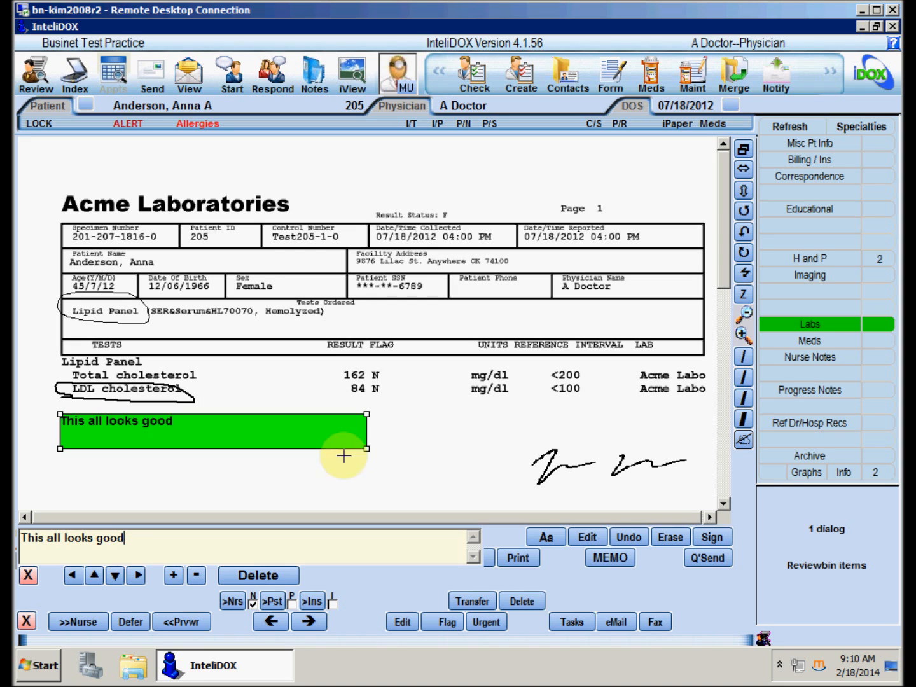
click(27, 576)
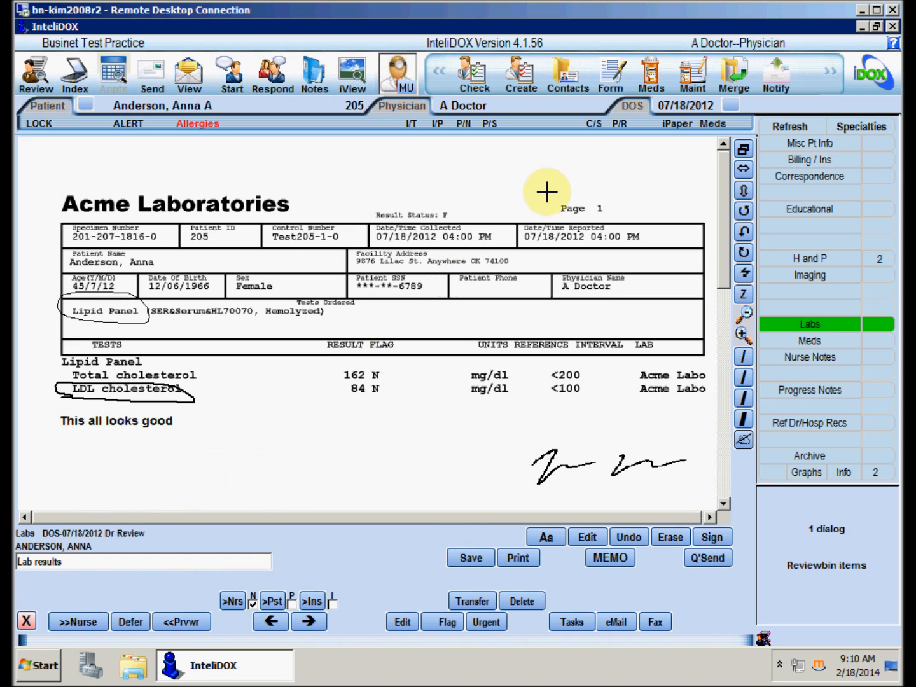
Try circling the page number with the thinnest pen and drawing a line from it, undoing both strokes.
click(742, 356)
mouse_move(627, 205)
mouse_down()
mouse_move(629, 220)
mouse_move(584, 195)
mouse_move(641, 166)
mouse_up()
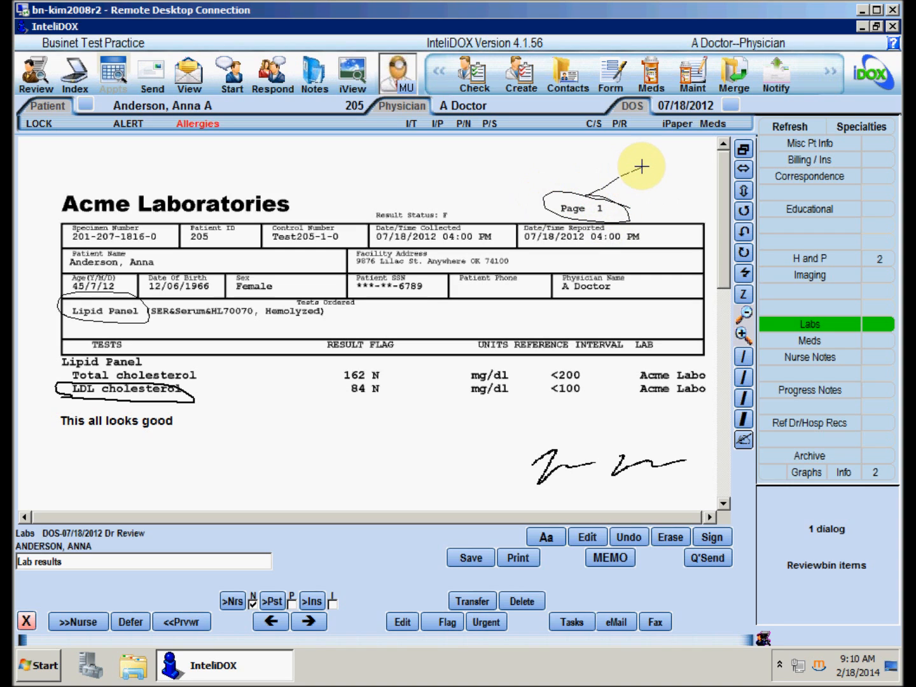
click(627, 537)
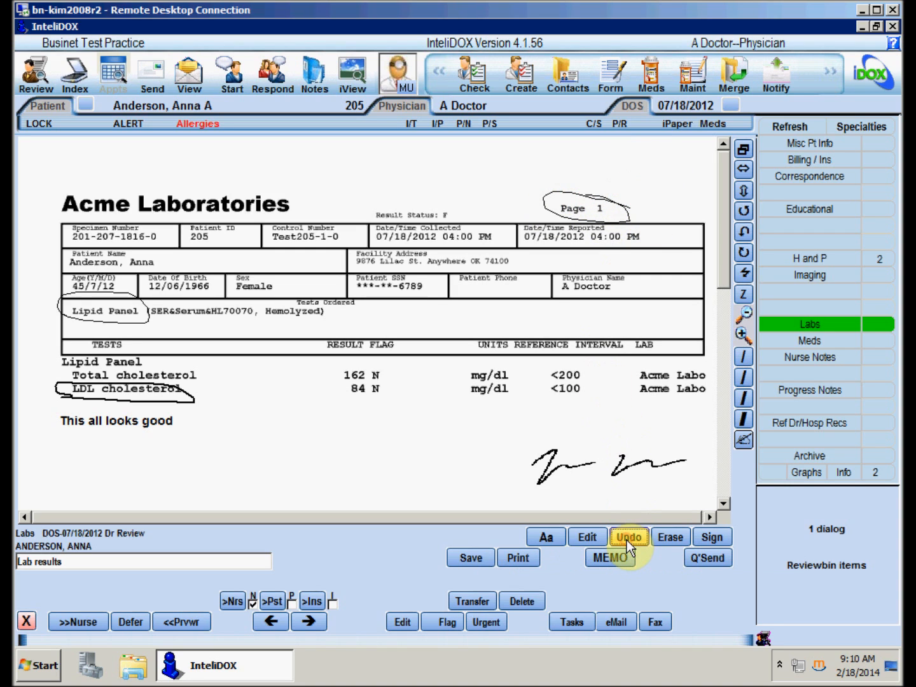
click(627, 538)
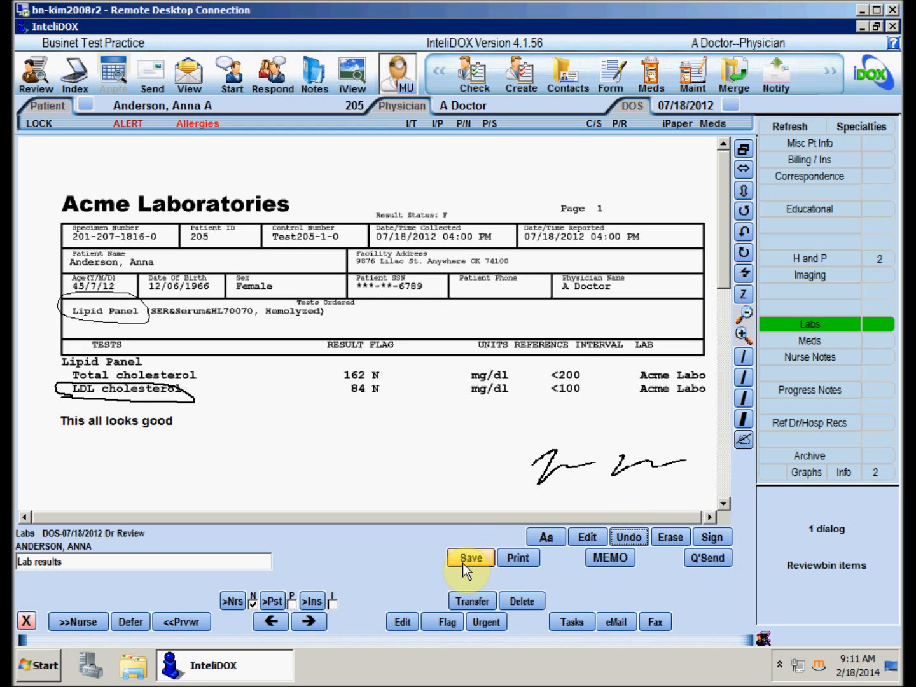
Return to the review bin and quick-send the 9/20/2010 lab results to the nurse with the message "Call pt with results".
click(29, 621)
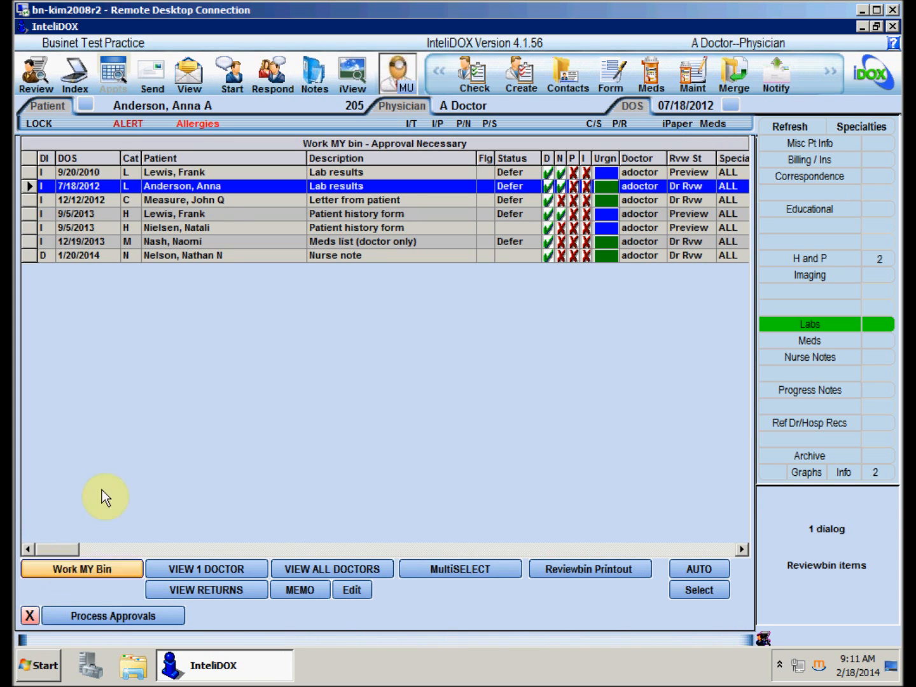
double_click(212, 175)
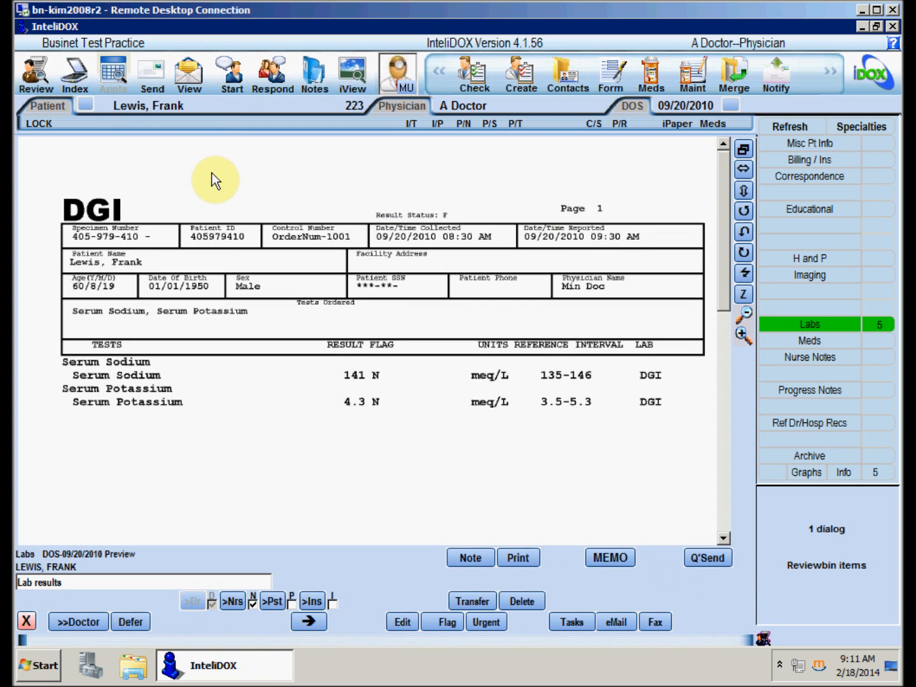
click(727, 562)
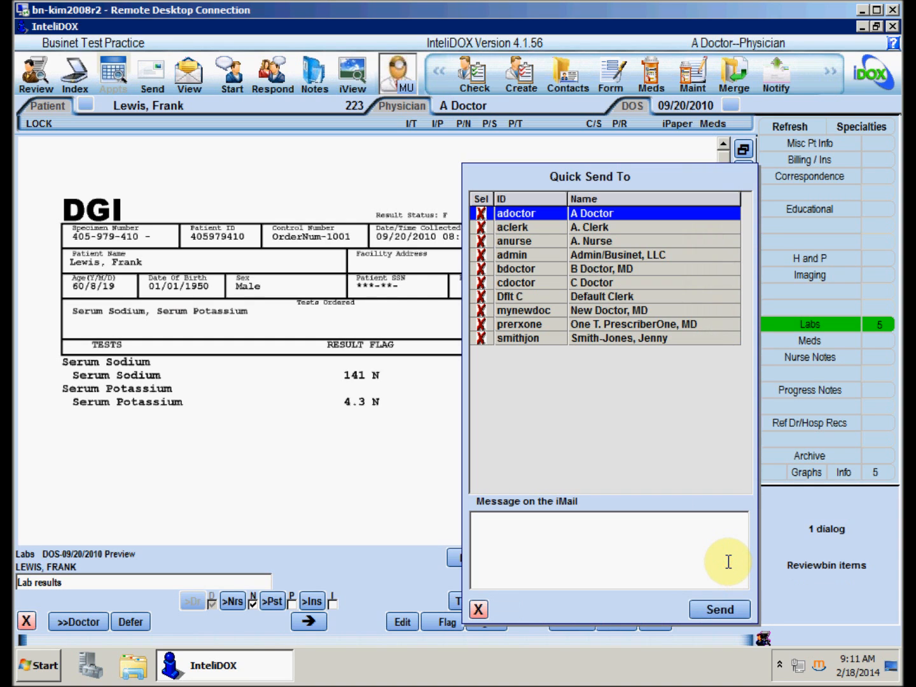
click(481, 241)
click(511, 536)
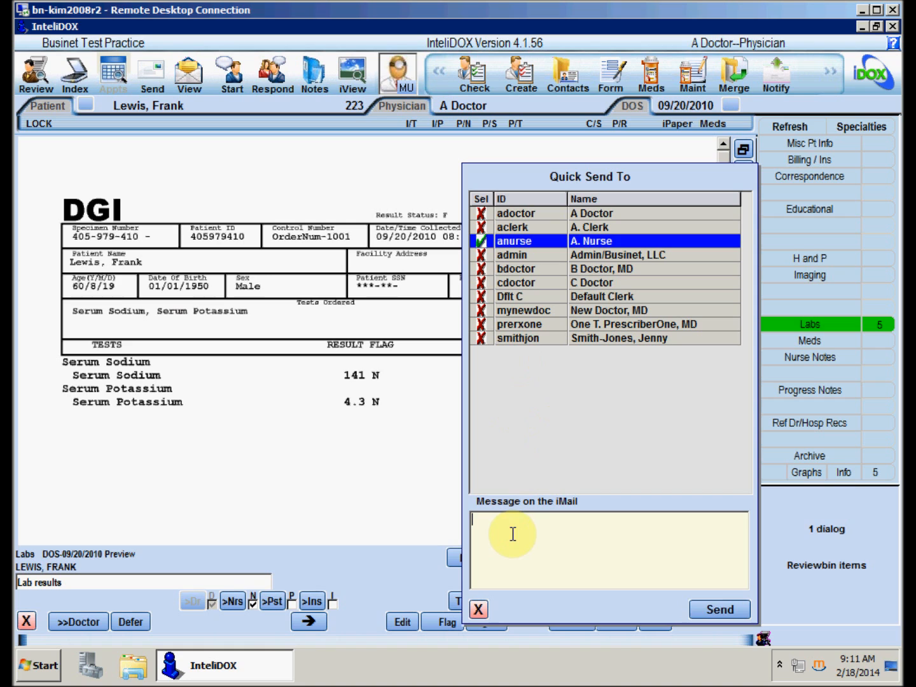
text(Call pt with results)
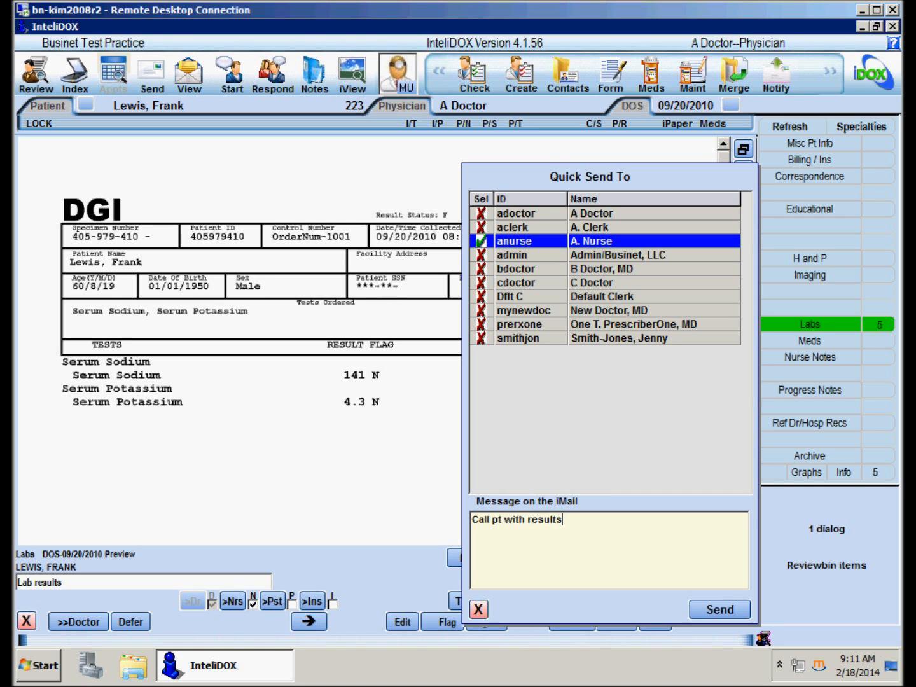
click(710, 610)
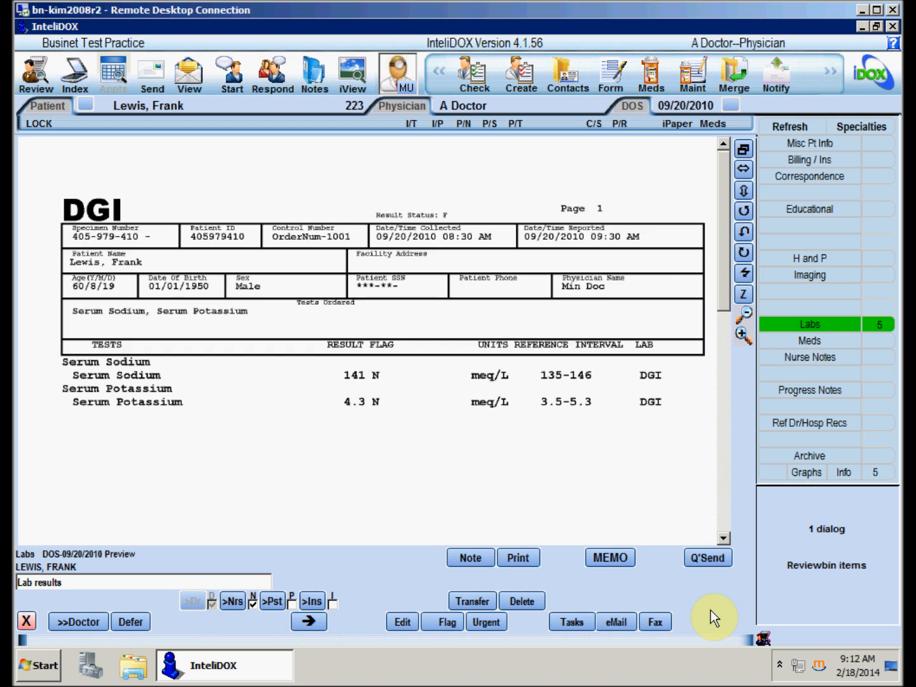
Mark the Potassium and Sodium tasks as received and normal, process them, and pass the 9/20/2010 lab results on to the doctor.
click(570, 623)
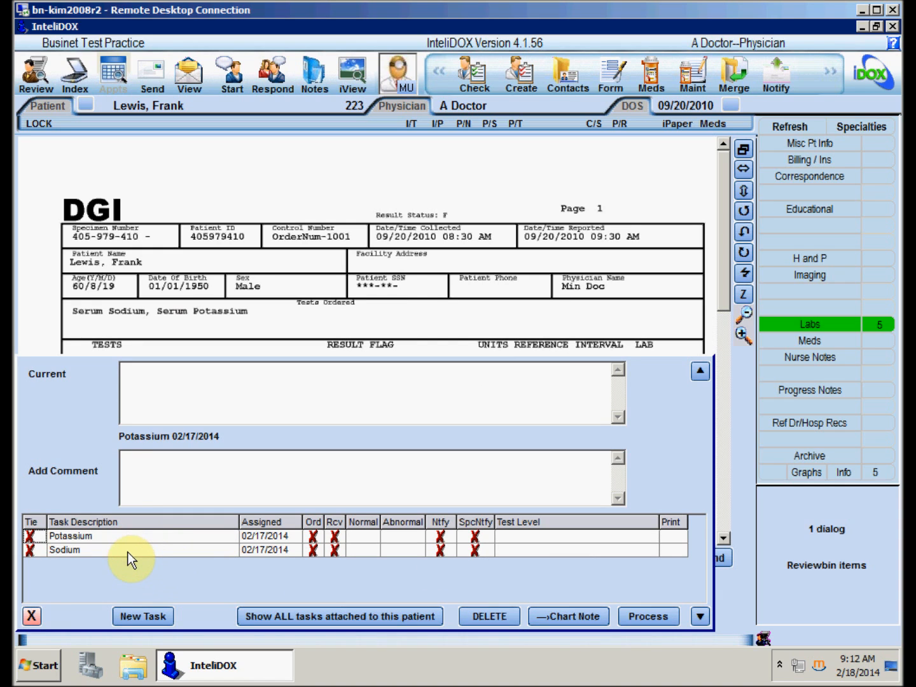
drag(718, 185, 722, 429)
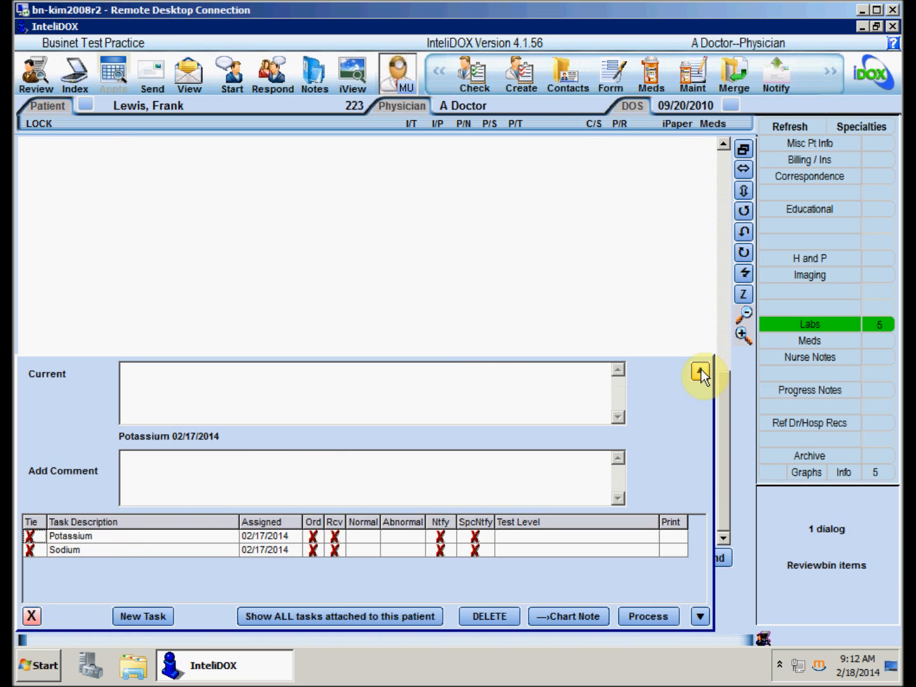
click(699, 618)
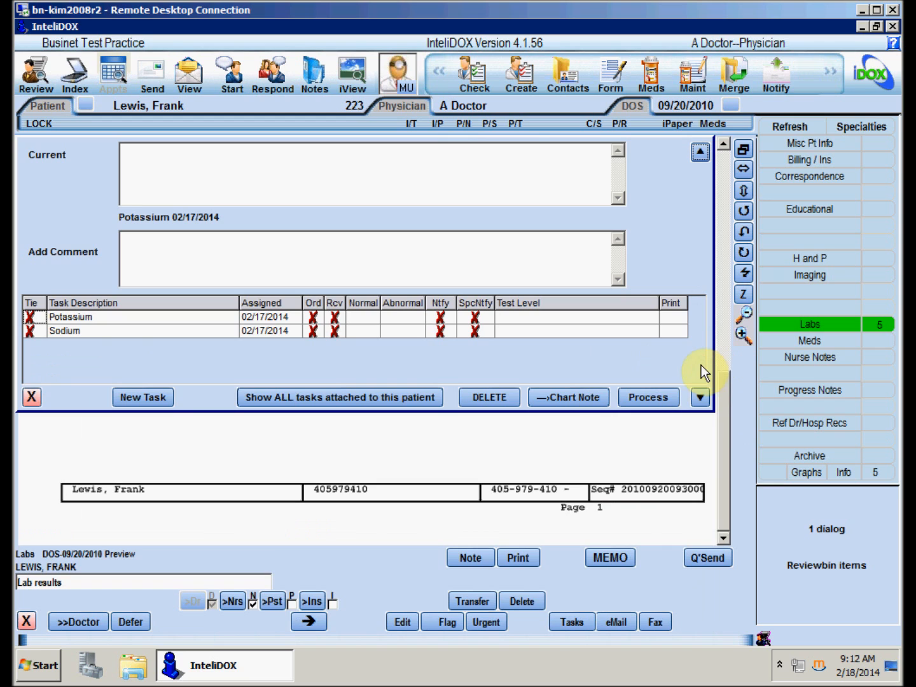
click(701, 398)
drag(724, 396, 727, 214)
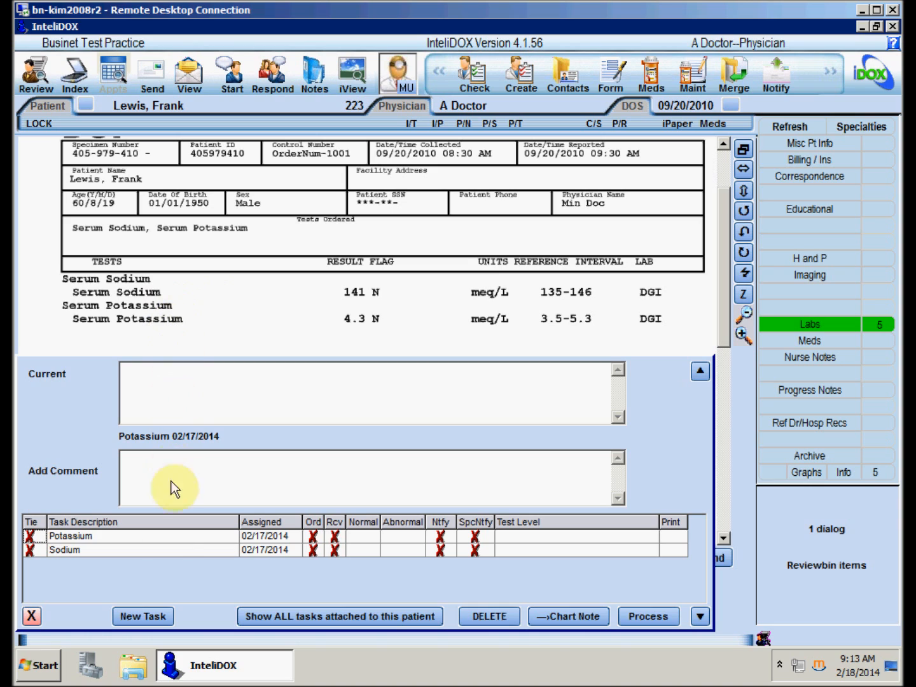
click(334, 534)
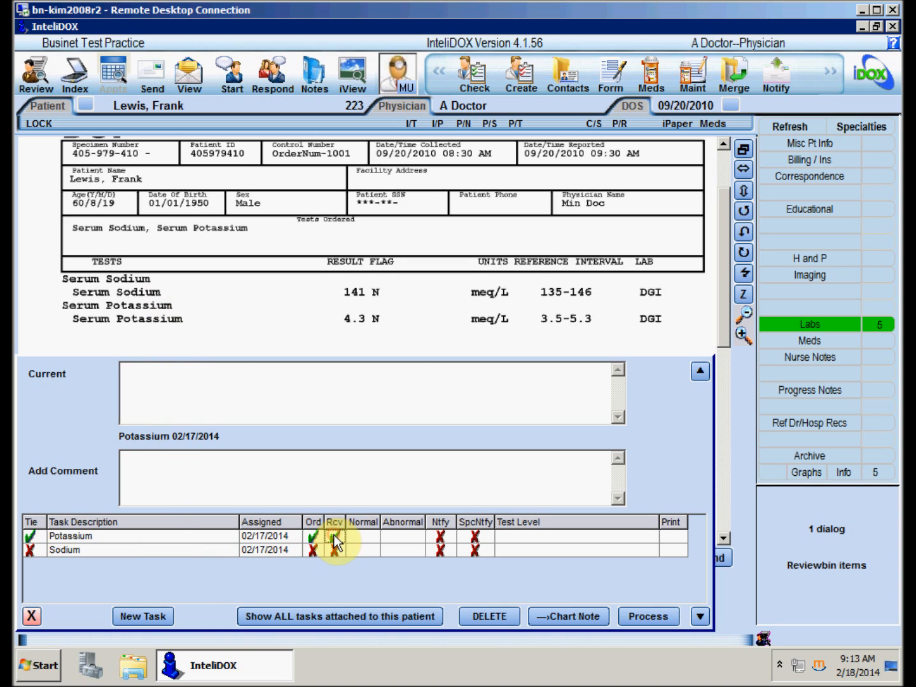
click(335, 548)
click(360, 536)
click(361, 547)
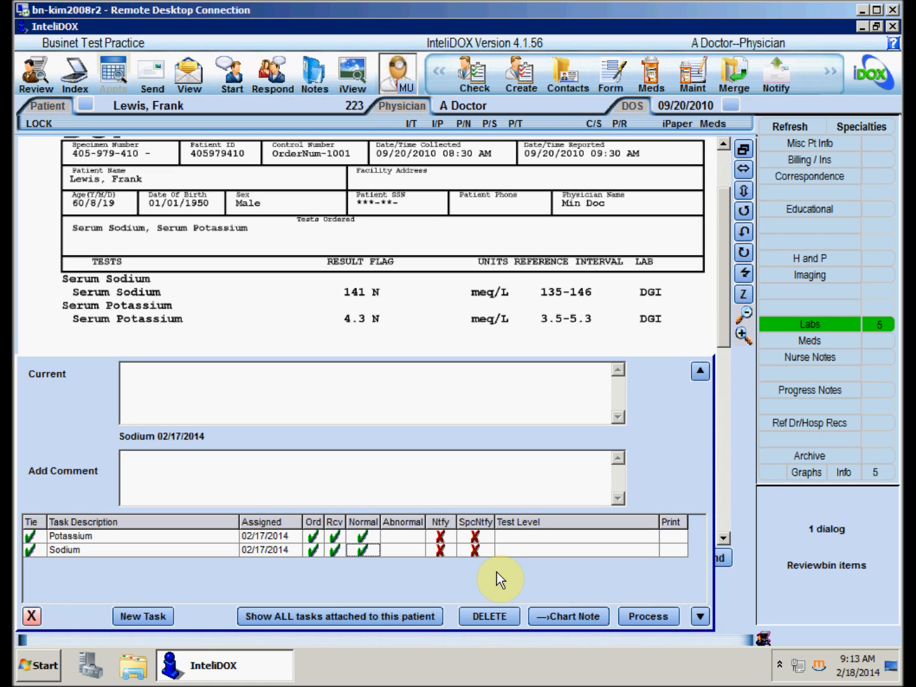
click(655, 622)
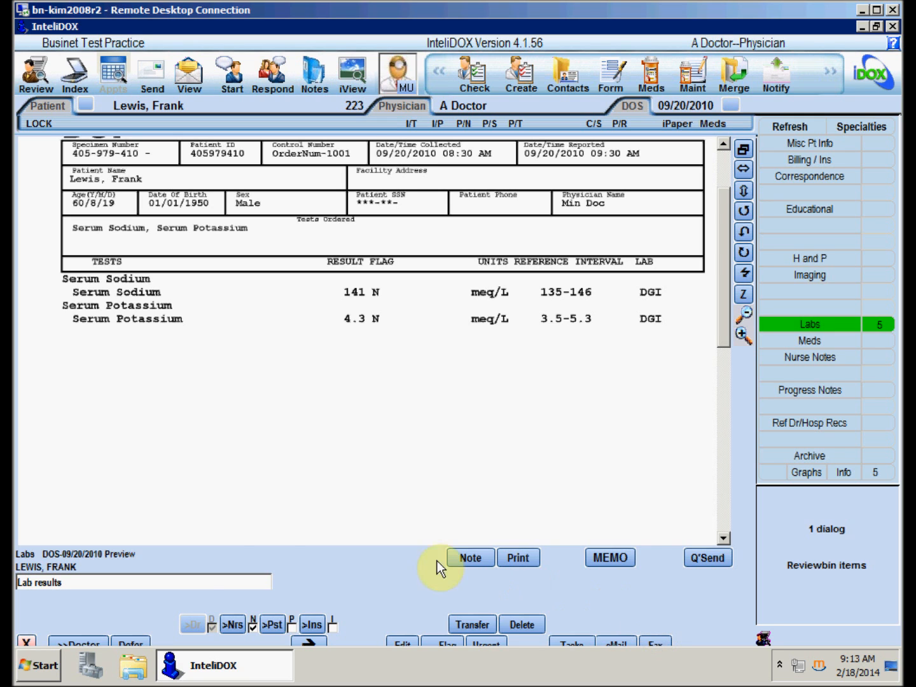
click(81, 636)
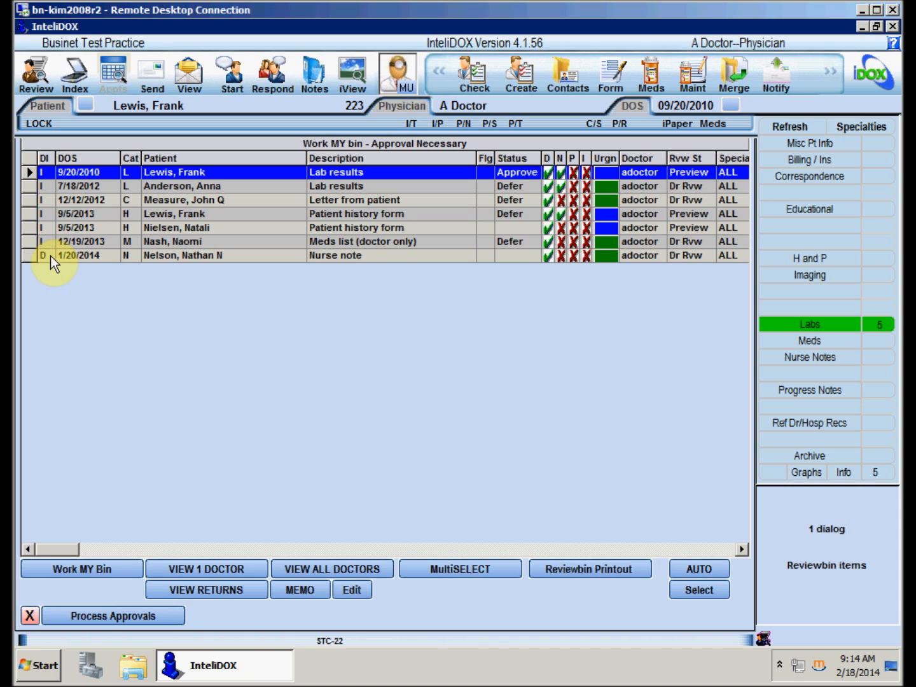
Open the 1/20/2014 nurse note and add a memo reading "Does he want plastic consult?".
double_click(368, 254)
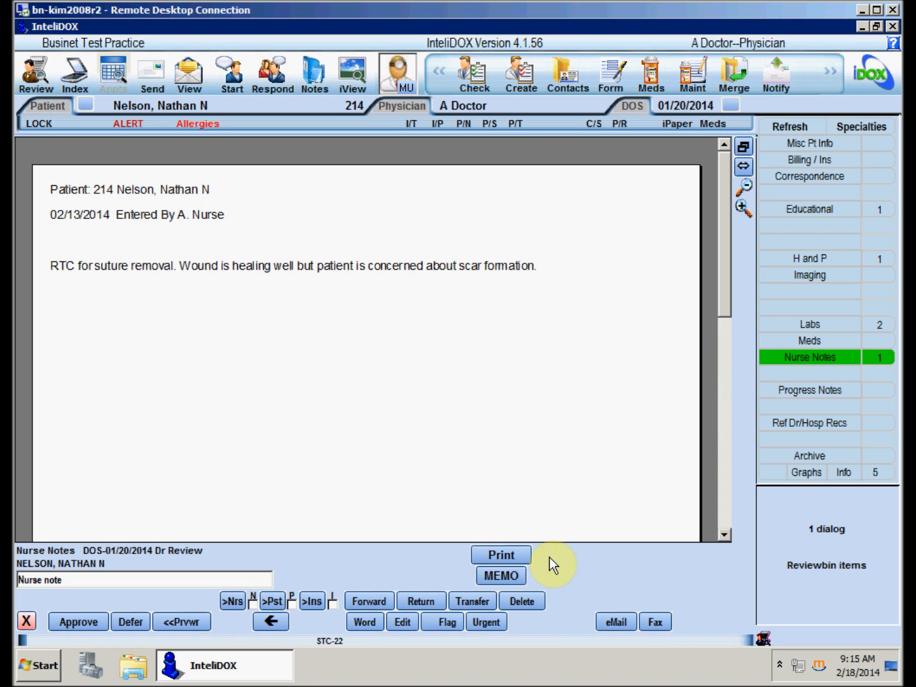
click(514, 579)
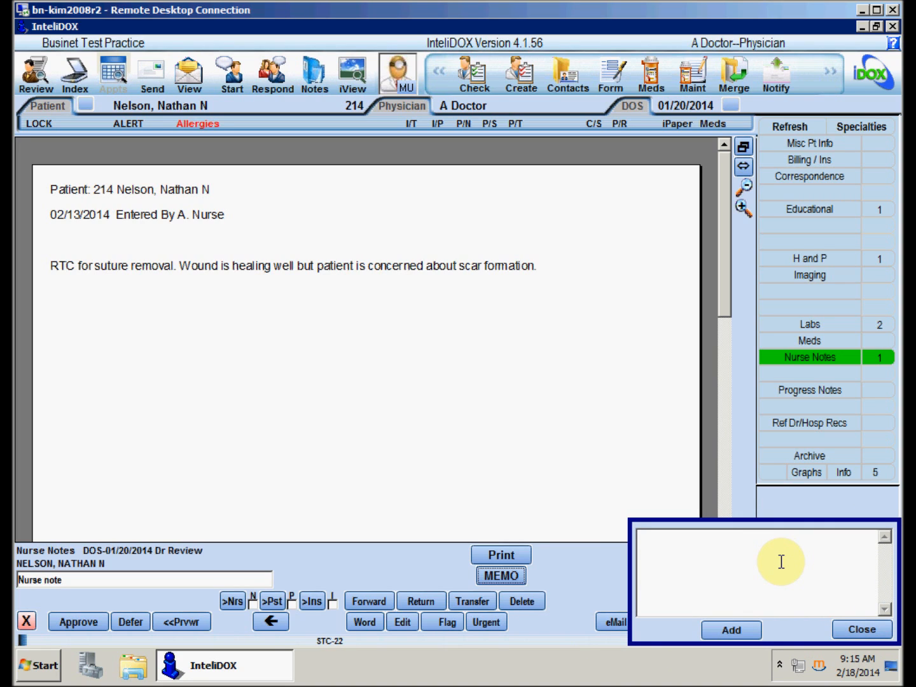
click(749, 632)
text(Does he w)
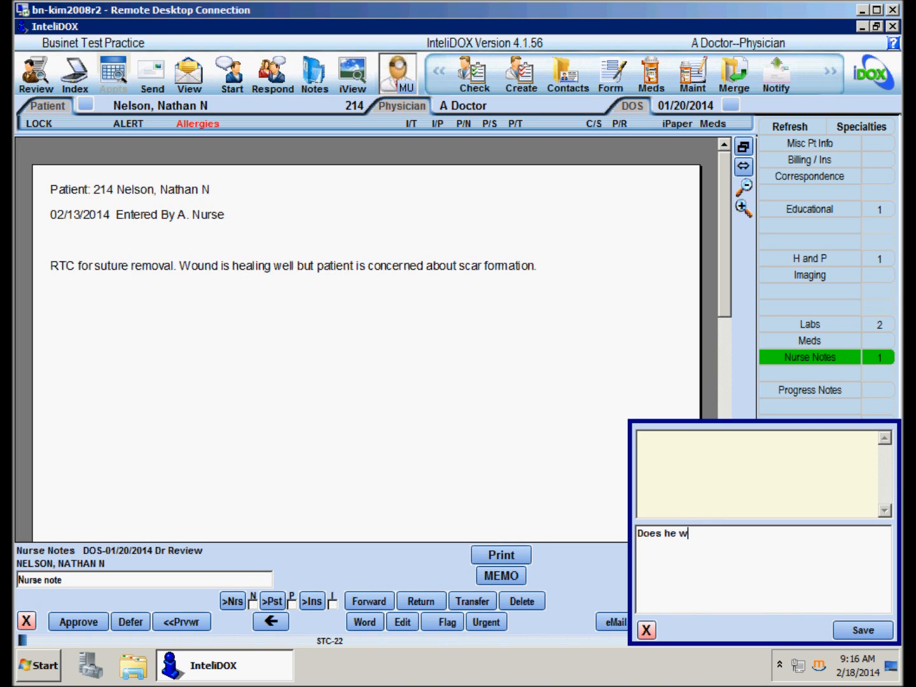
text(ant plastic consult?)
click(865, 634)
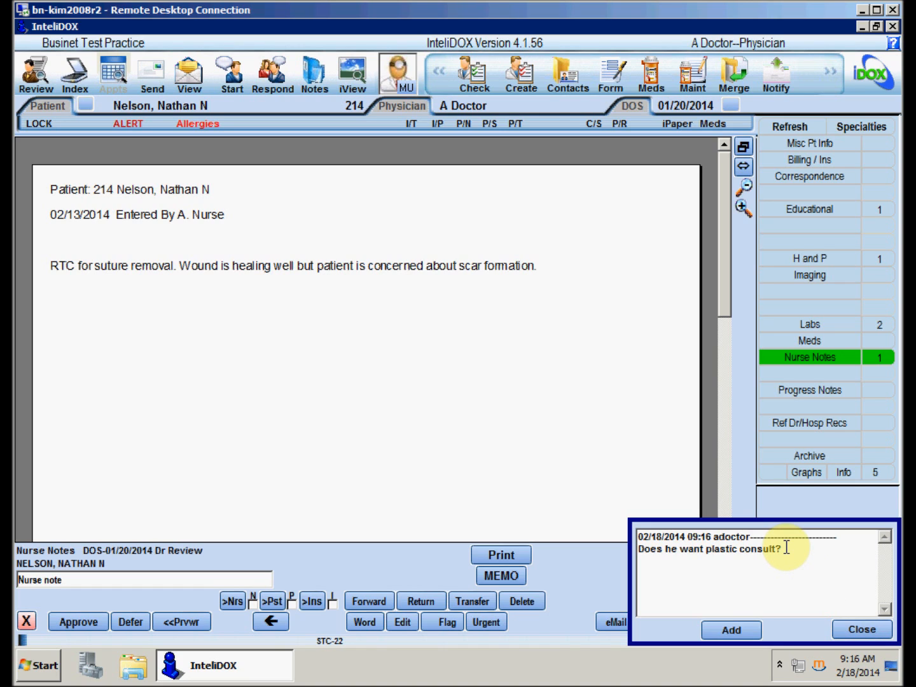
click(854, 632)
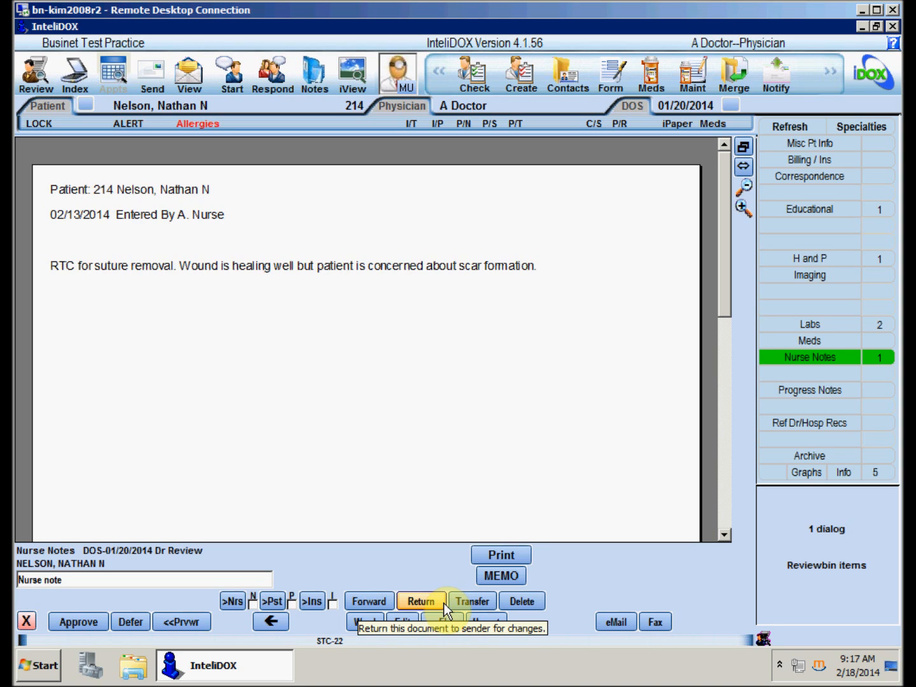
Try transferring the nurse note to another physician and deleting it, cancelling both.
click(492, 601)
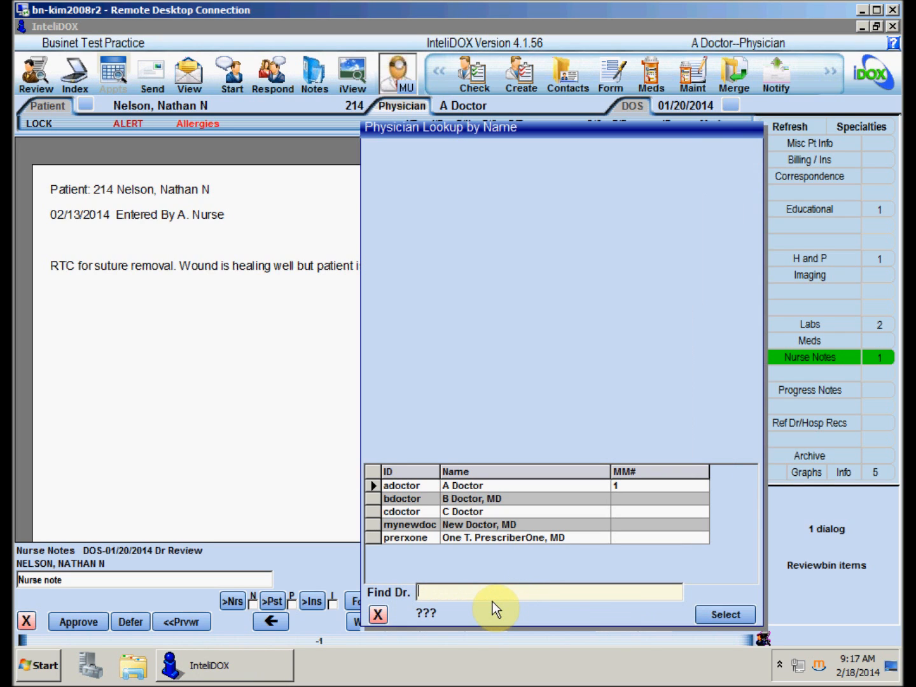
click(396, 499)
click(397, 512)
click(397, 525)
click(398, 537)
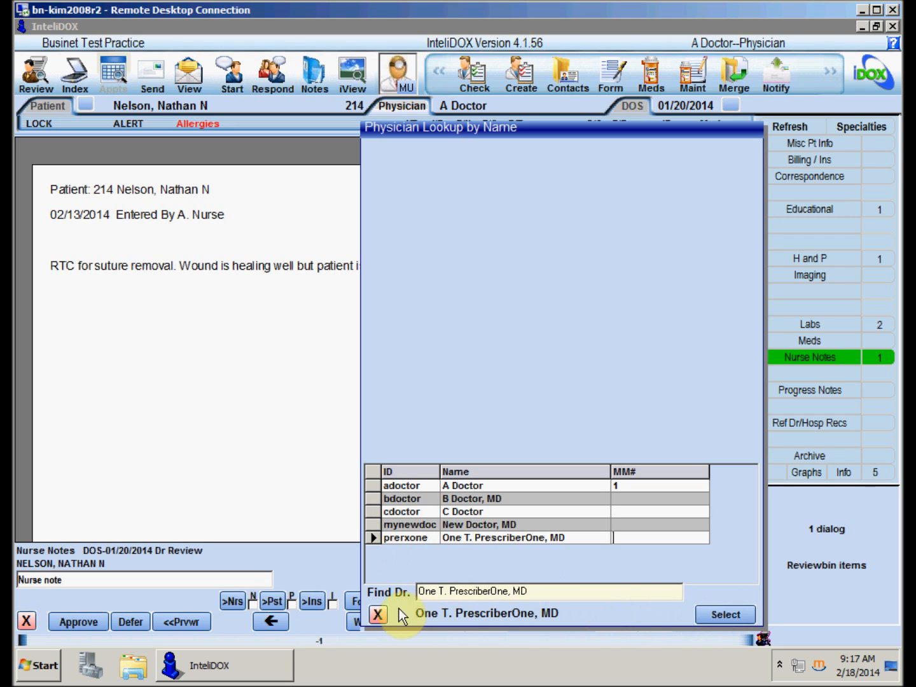
click(375, 613)
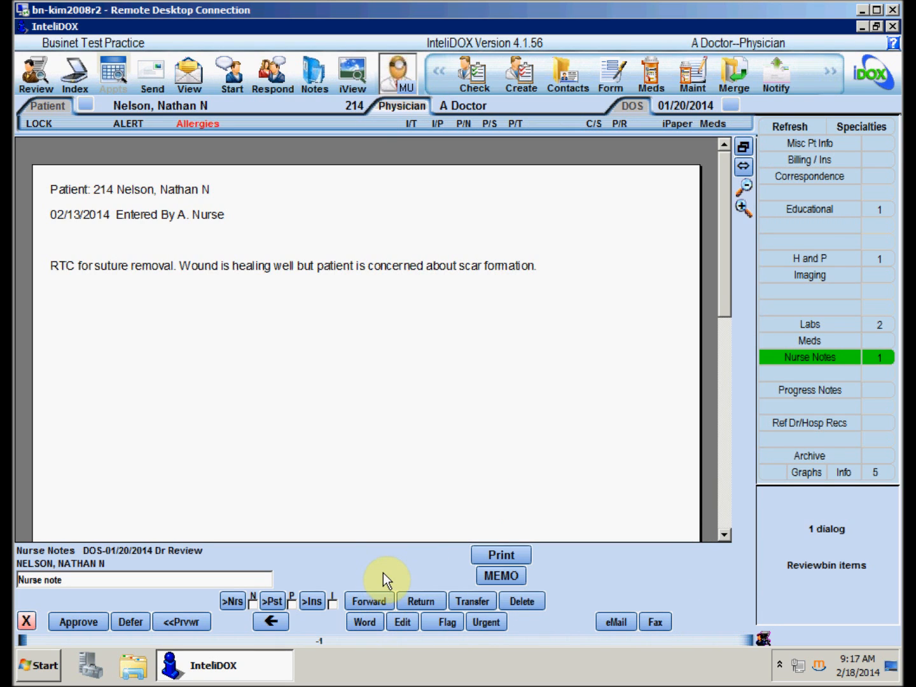
click(529, 603)
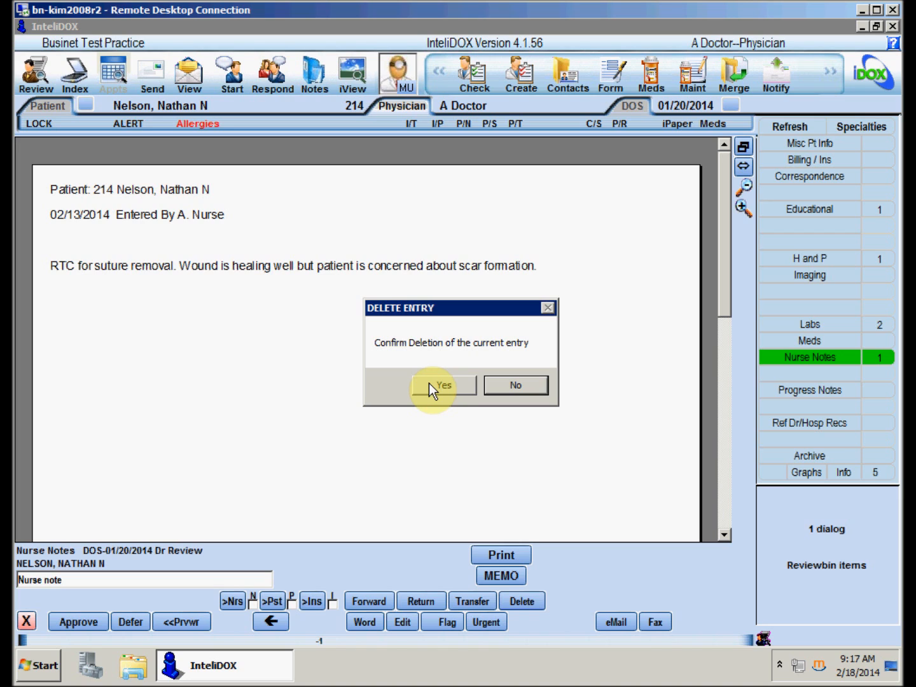
click(514, 387)
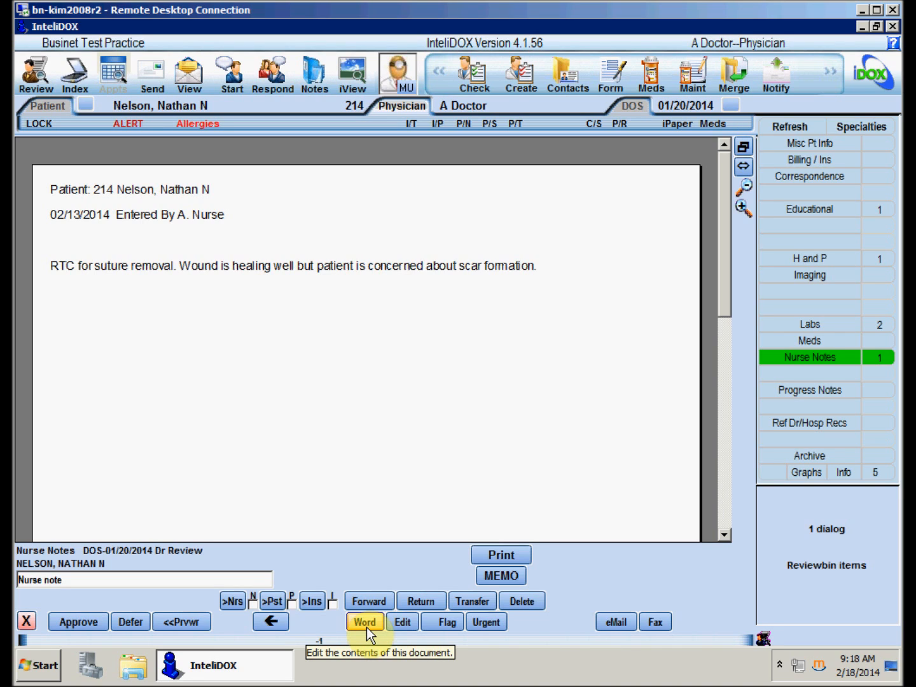
Open the nurse note's contents in Word and insert the doctor's signature two lines below the note text.
click(365, 622)
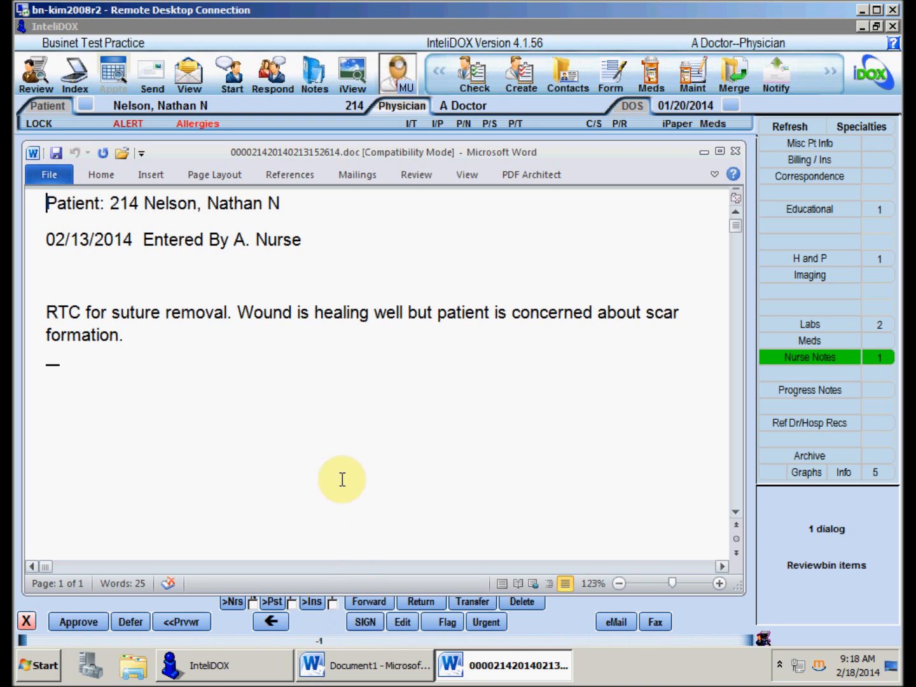
double_click(255, 312)
click(142, 335)
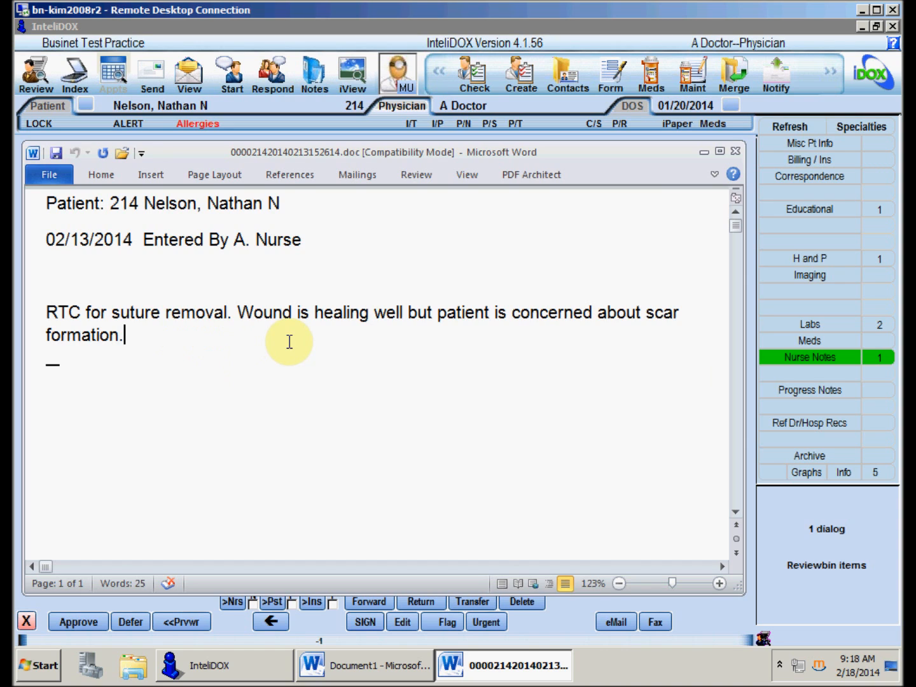
key(Return)
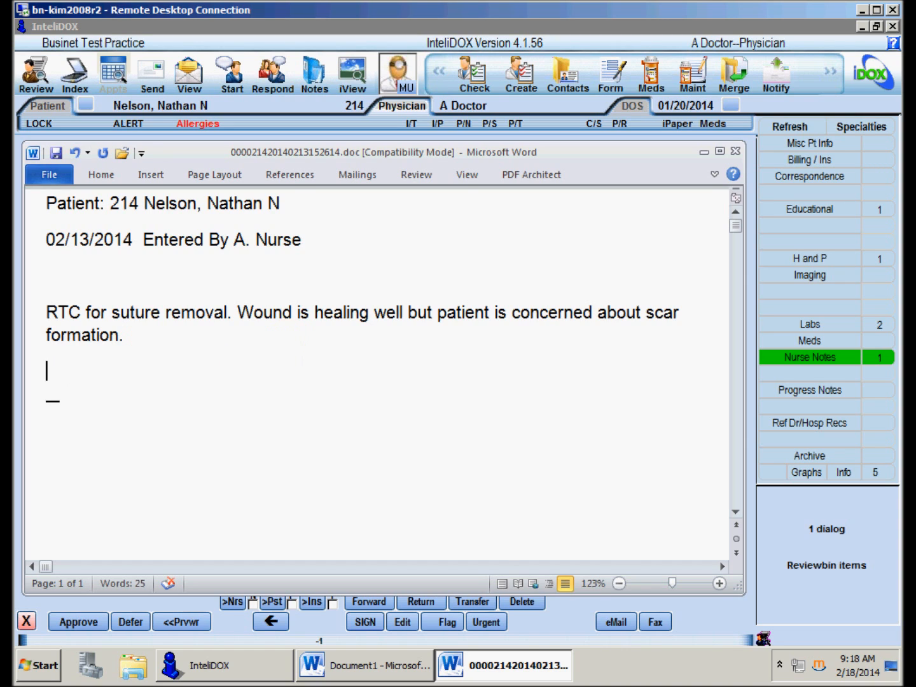
key(Return)
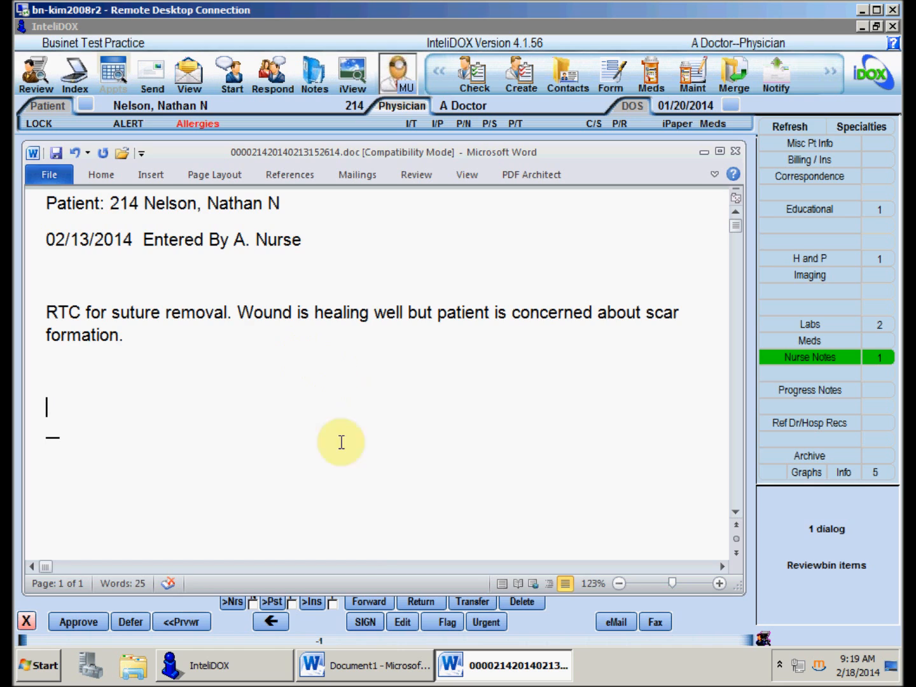
click(366, 624)
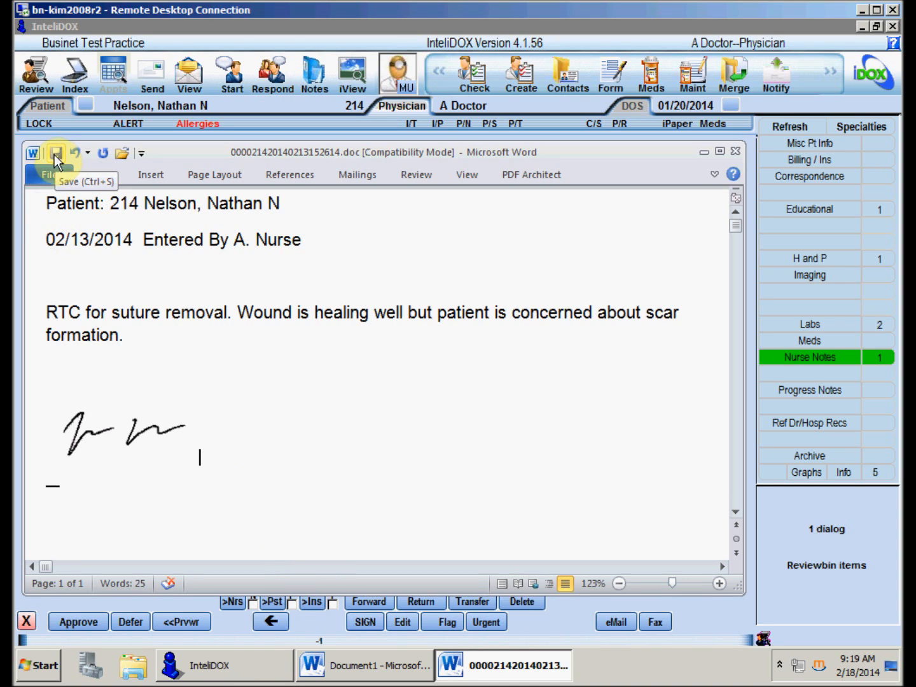
Save and close the signed nurse note document, and dismiss the memo window.
click(54, 177)
click(59, 200)
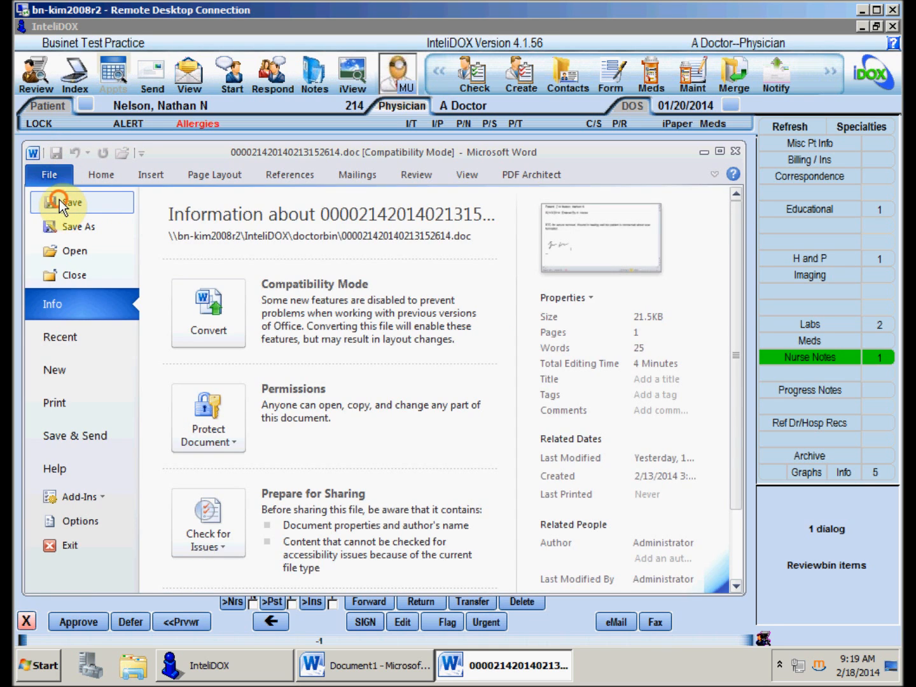
click(736, 155)
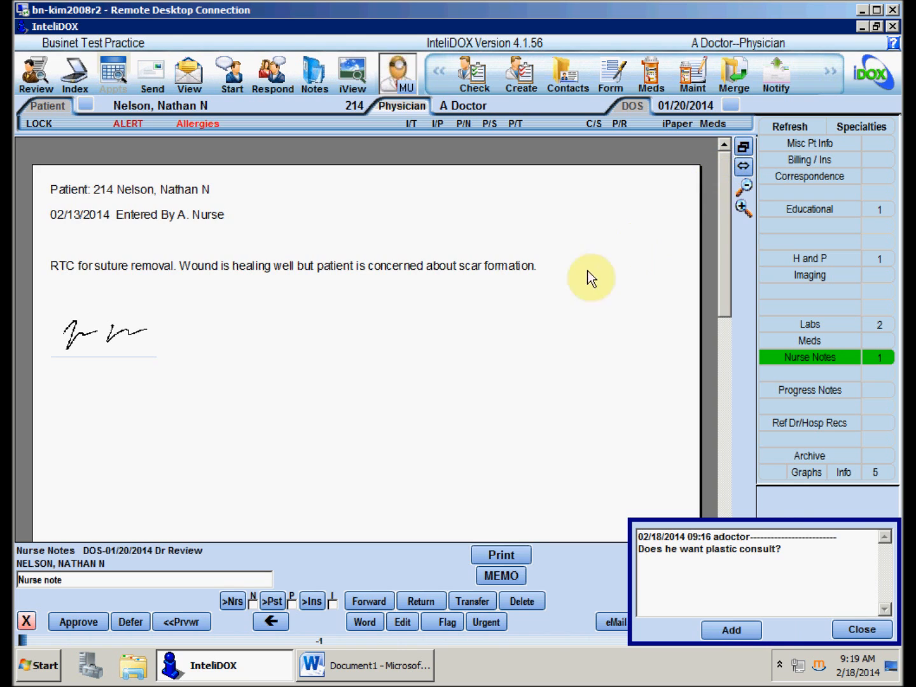
click(847, 630)
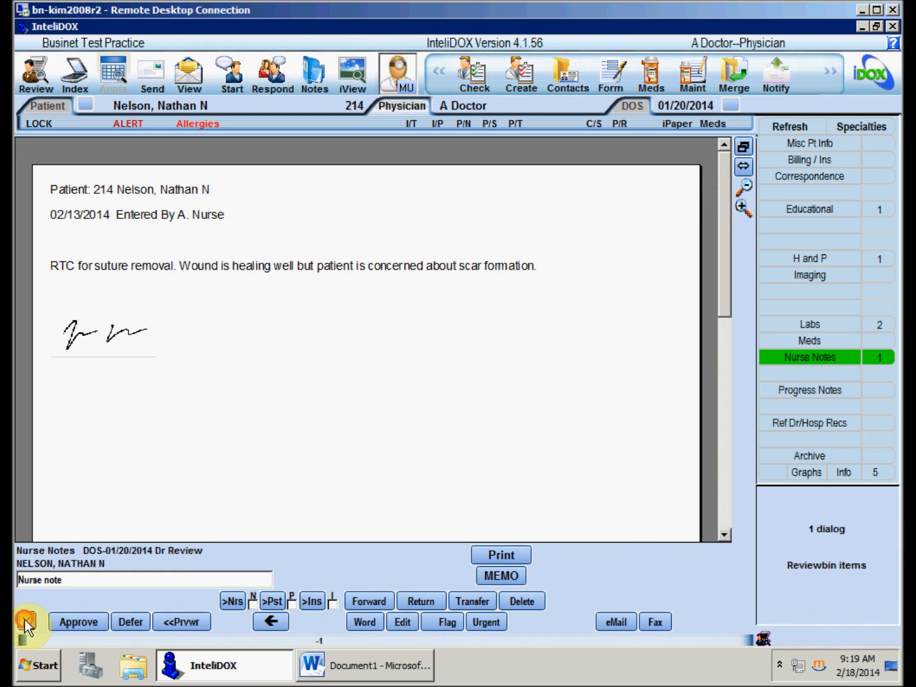
Return to the review bin, open the deferred 9/5/2013 patient history form, and examine its edit options and the patient details on the form.
click(27, 620)
double_click(164, 213)
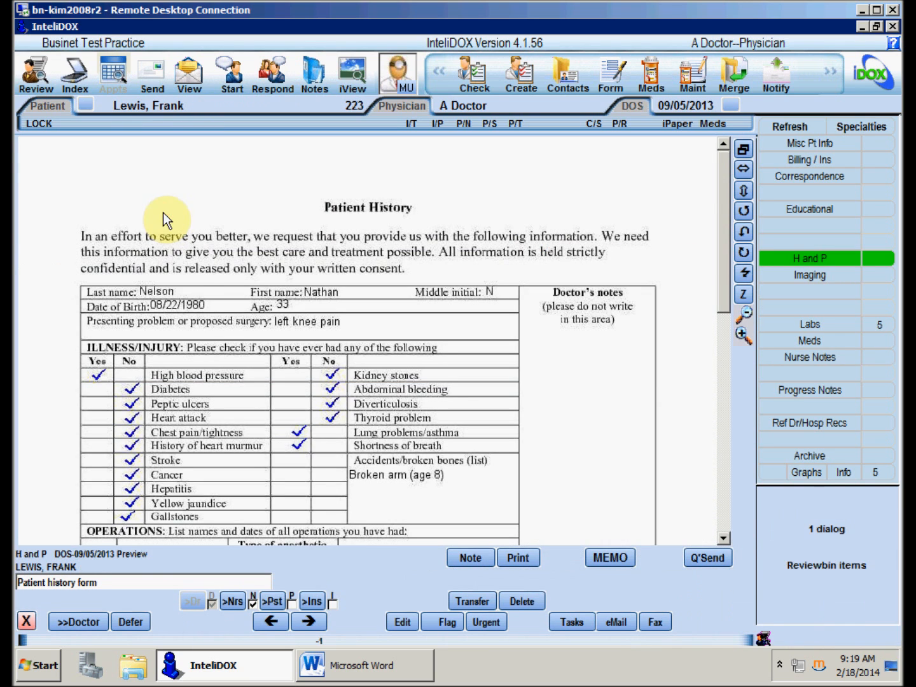
click(402, 621)
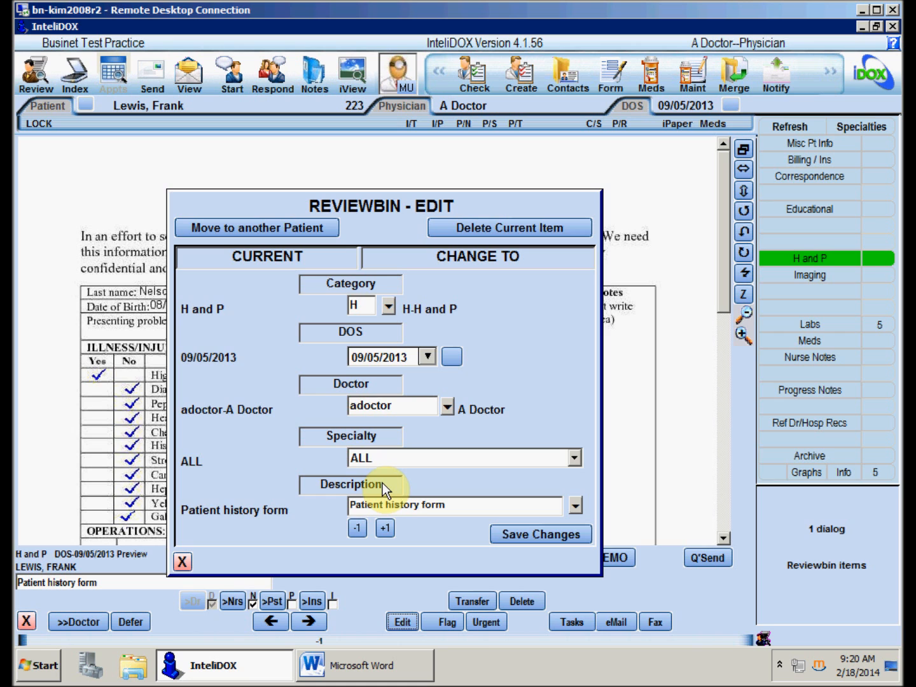
click(176, 562)
drag(723, 194, 721, 254)
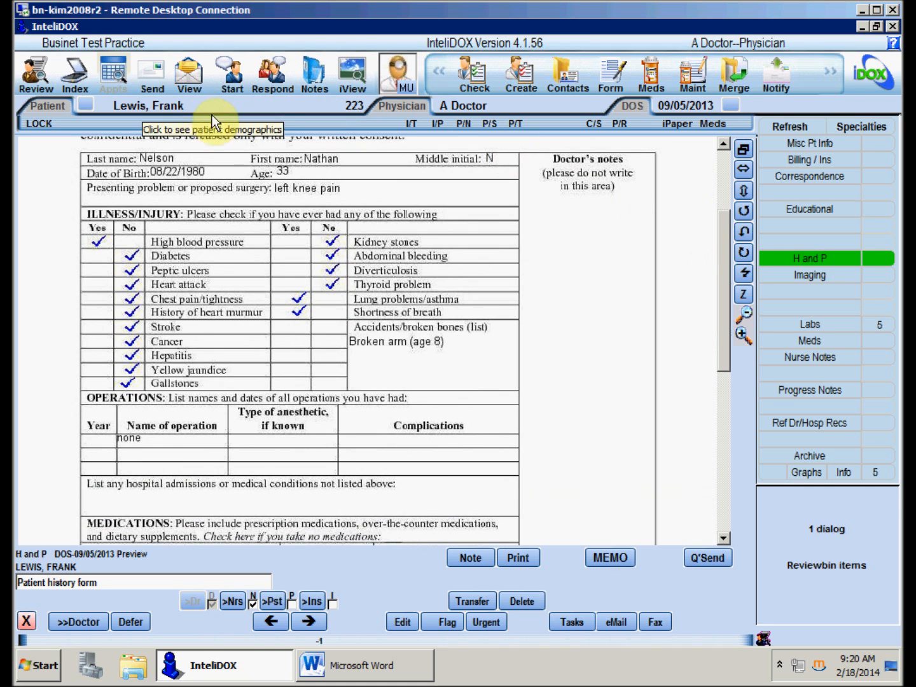
Move the patient history form to the patient named on it, looking the patient up by last name.
click(404, 622)
click(261, 226)
text(nelson)
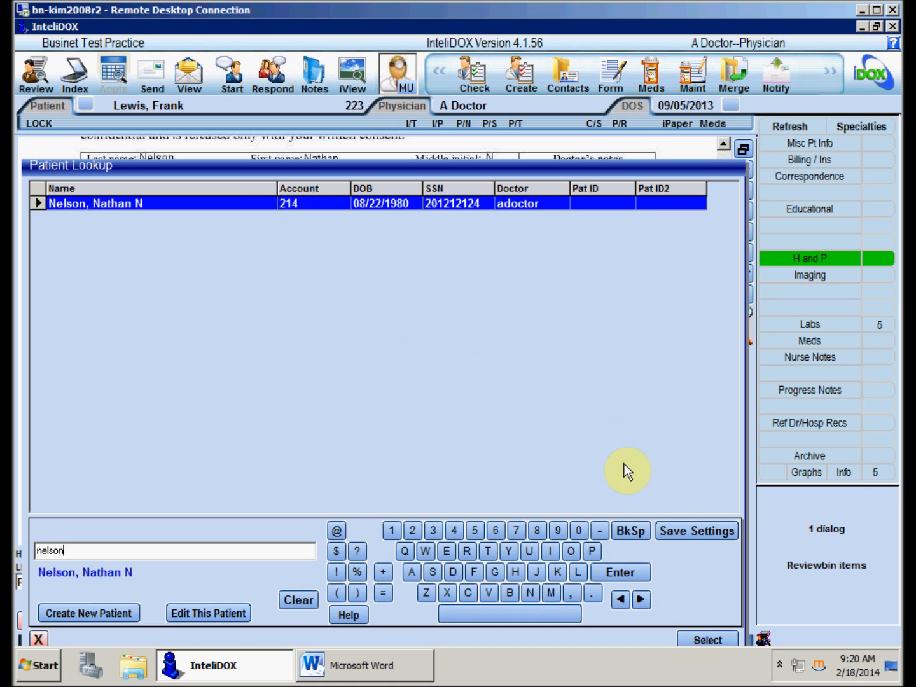
click(705, 638)
click(290, 232)
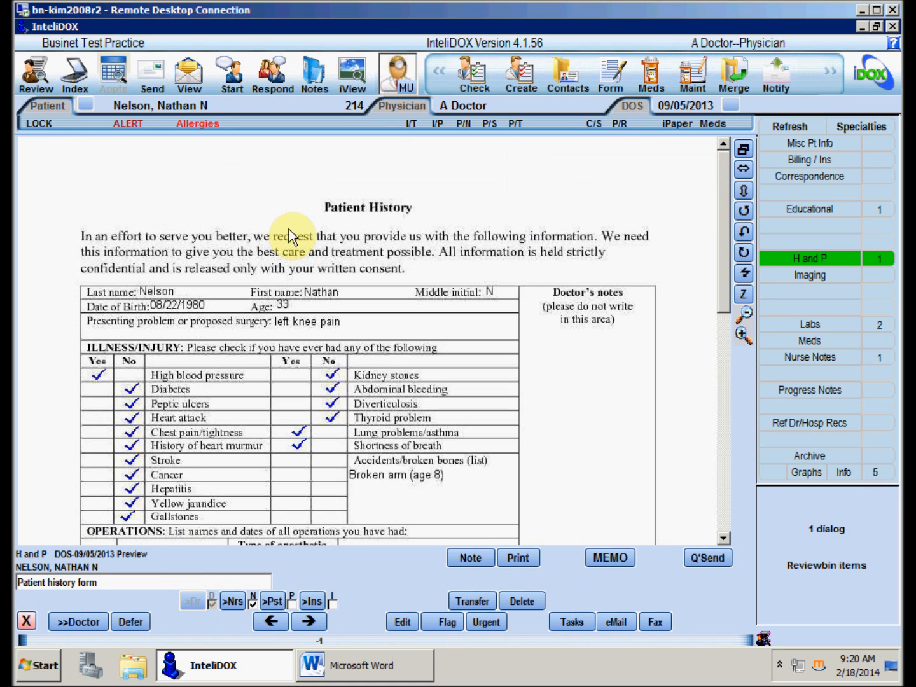
Set the patient history form to No Flag and switch its urgent mark on and off again, checking the review bin.
click(432, 624)
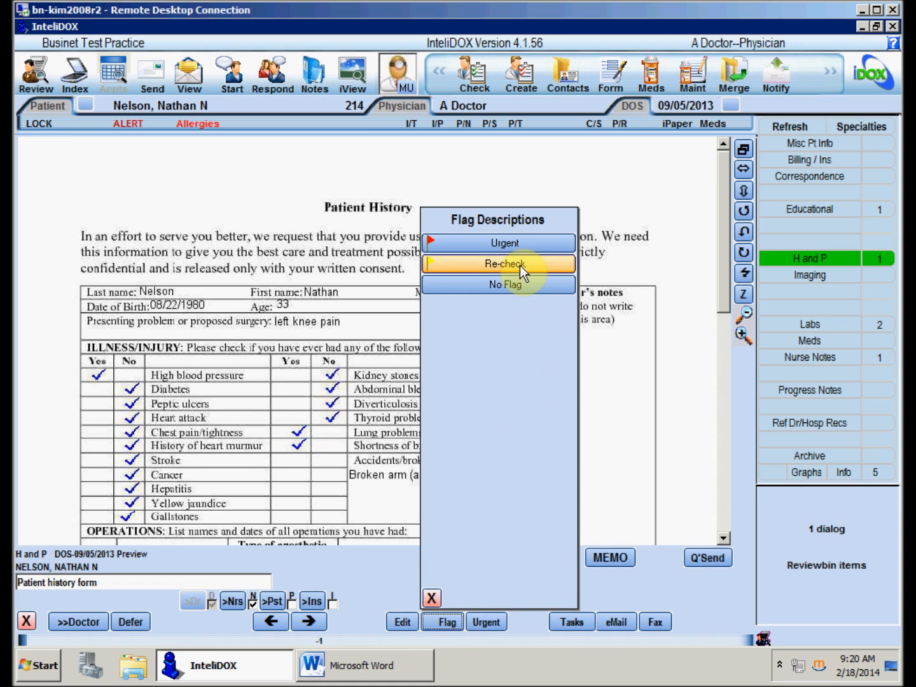
click(521, 284)
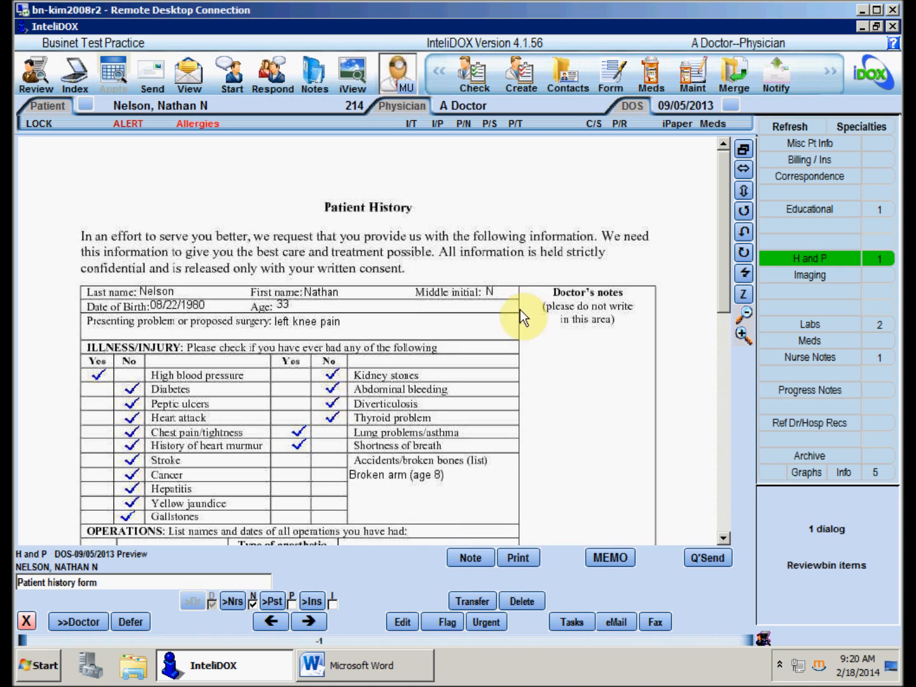
click(499, 628)
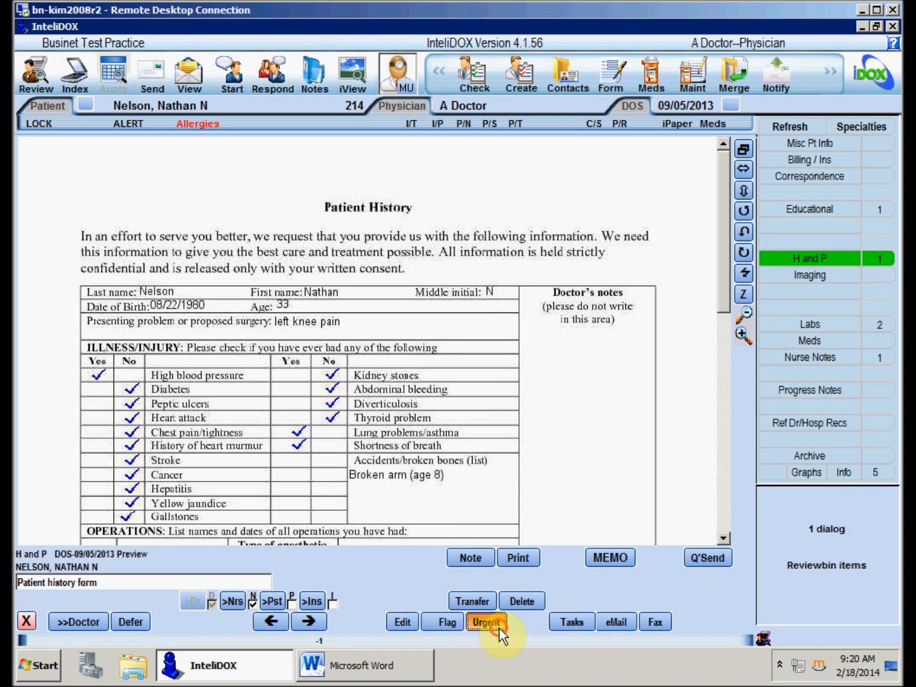
click(63, 621)
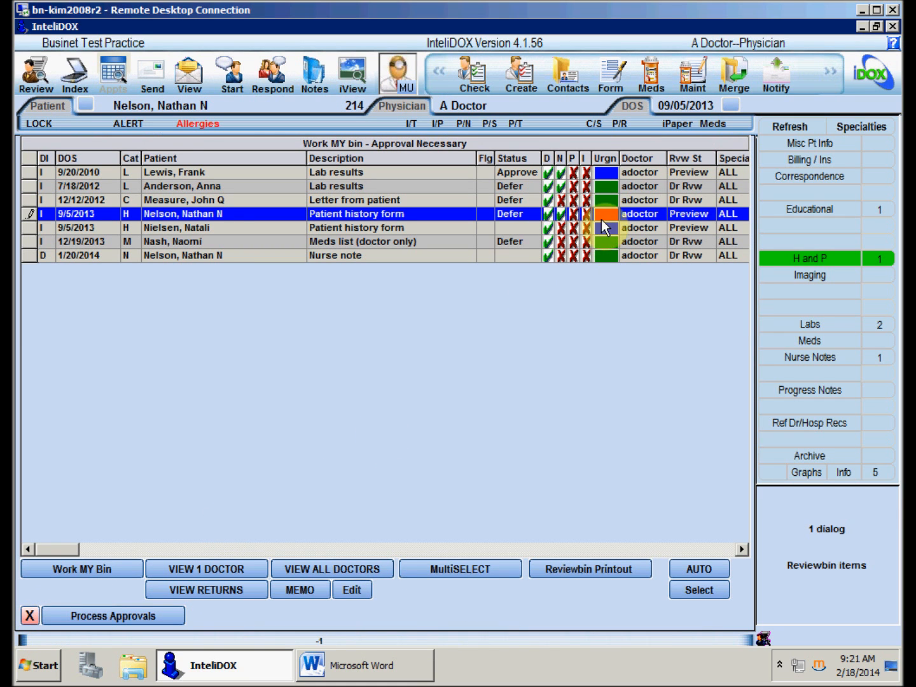
double_click(427, 216)
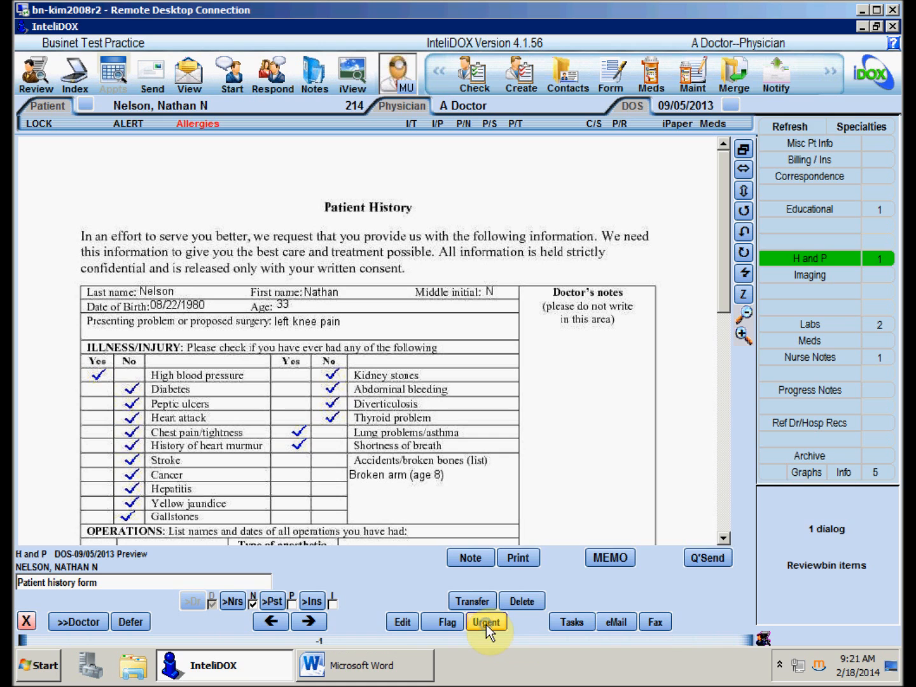
click(26, 620)
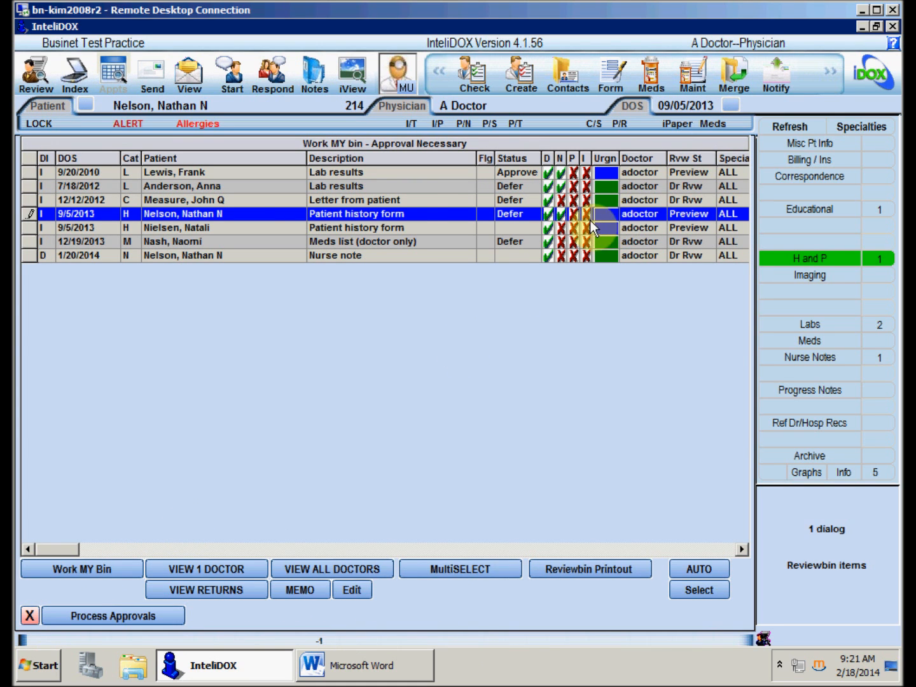
Open the 12/12/2012 letter from patient and start an e-mail of it to the Businet tech support contact, then cancel the message.
double_click(194, 198)
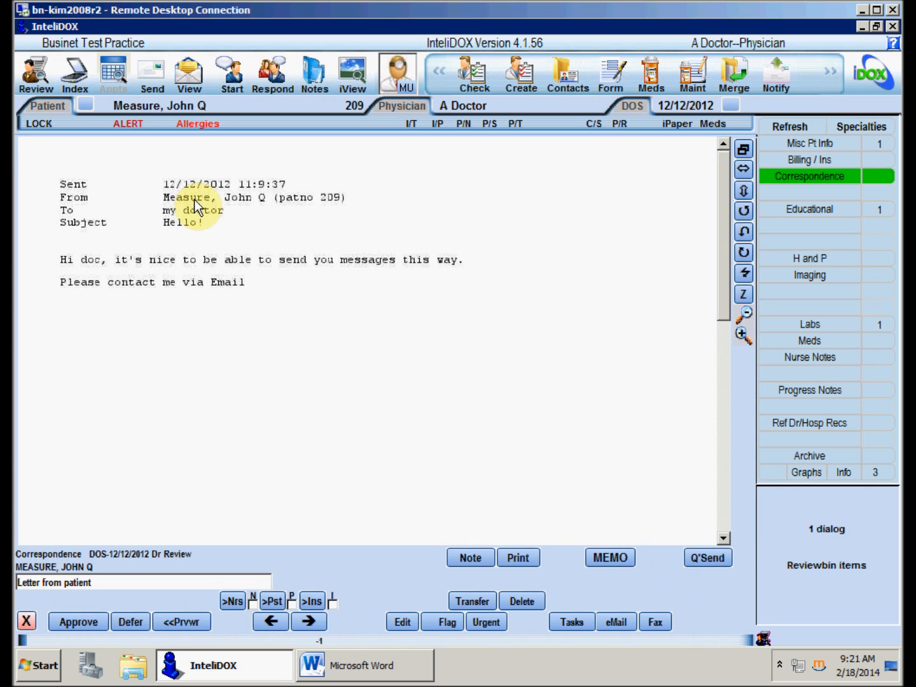
click(613, 628)
click(611, 623)
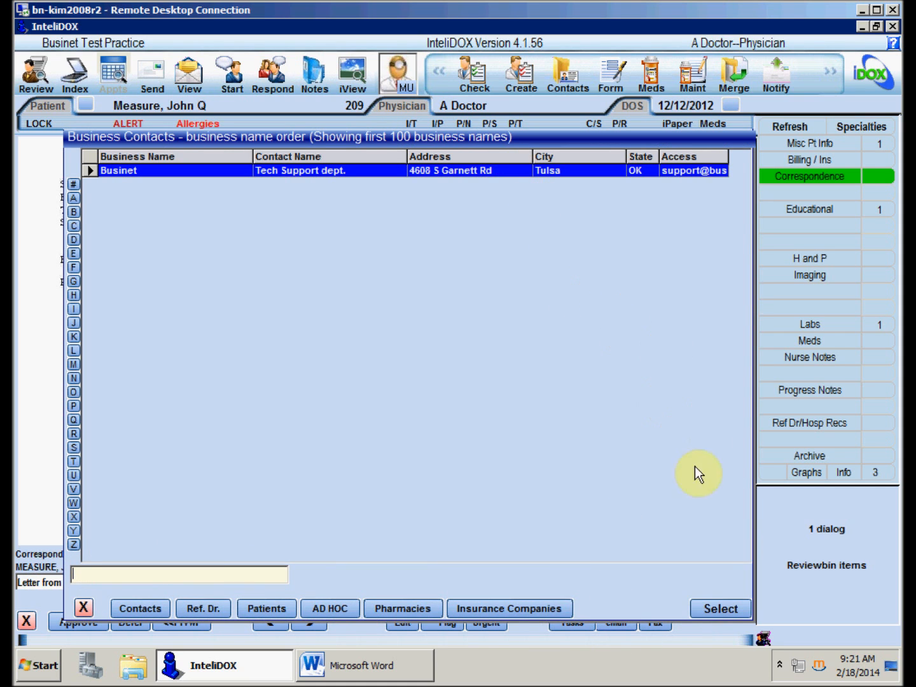
click(716, 610)
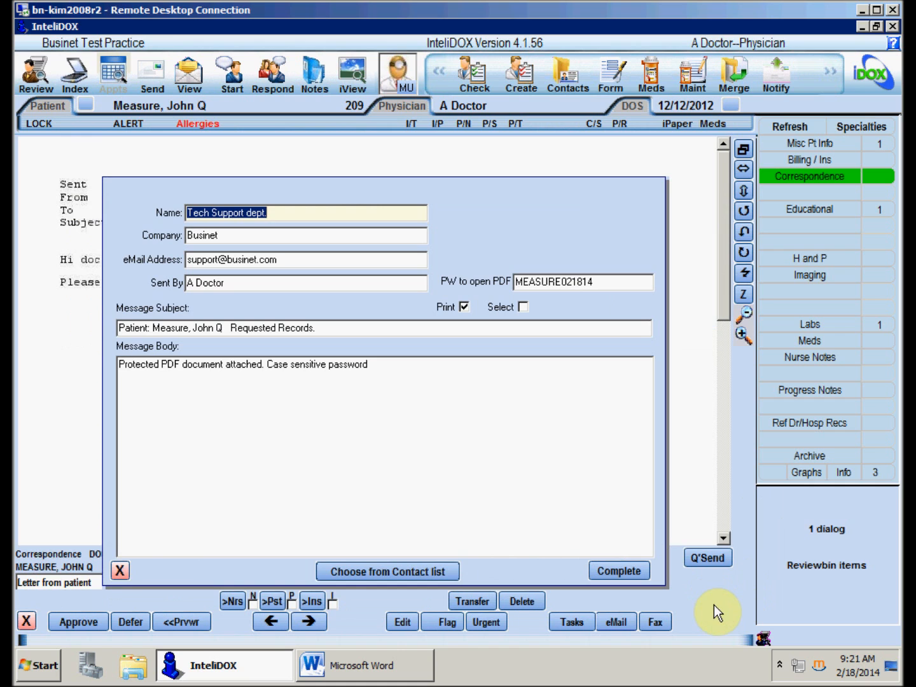
click(119, 570)
Start a fax of the letter to the Businet tech support contact, cancel it, and return to the review bin.
click(655, 622)
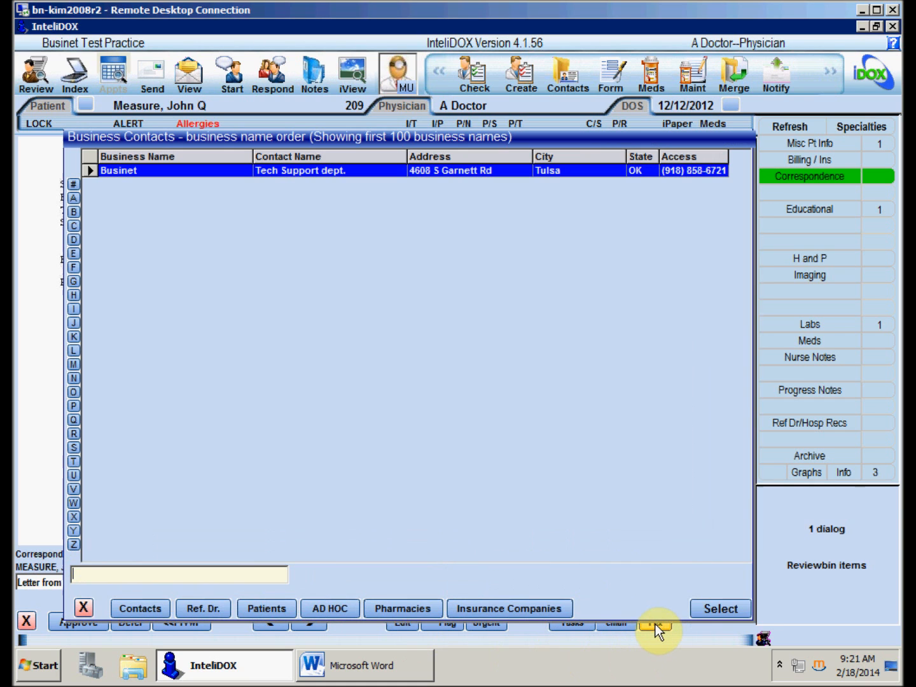
click(708, 607)
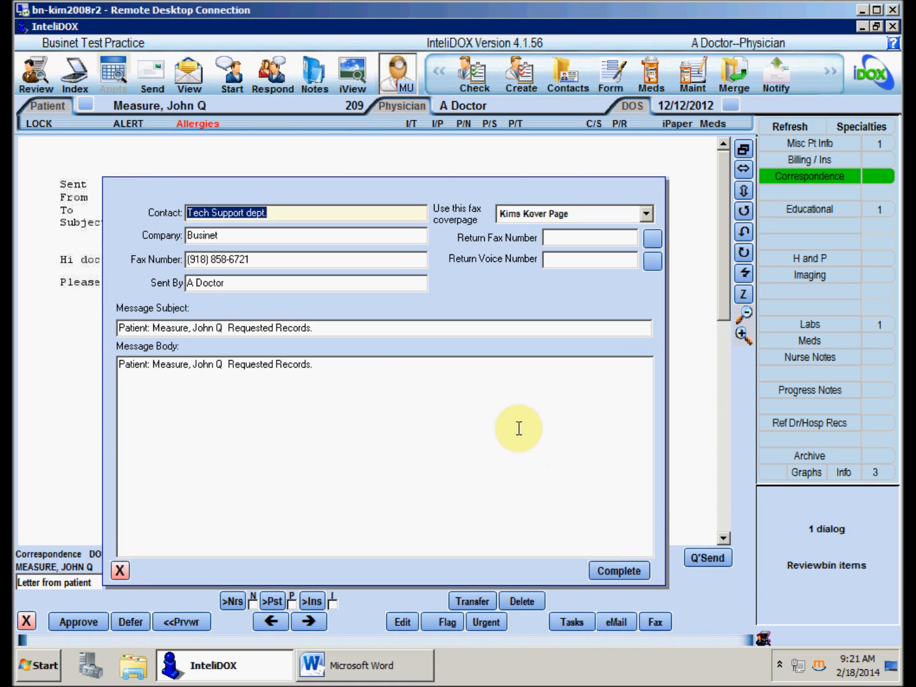
click(337, 365)
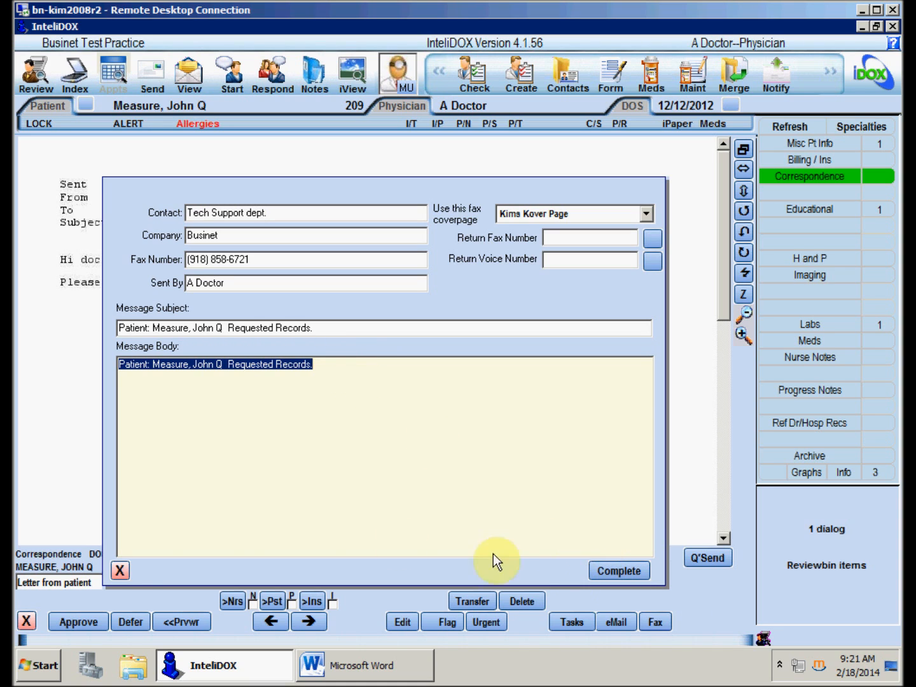
click(119, 570)
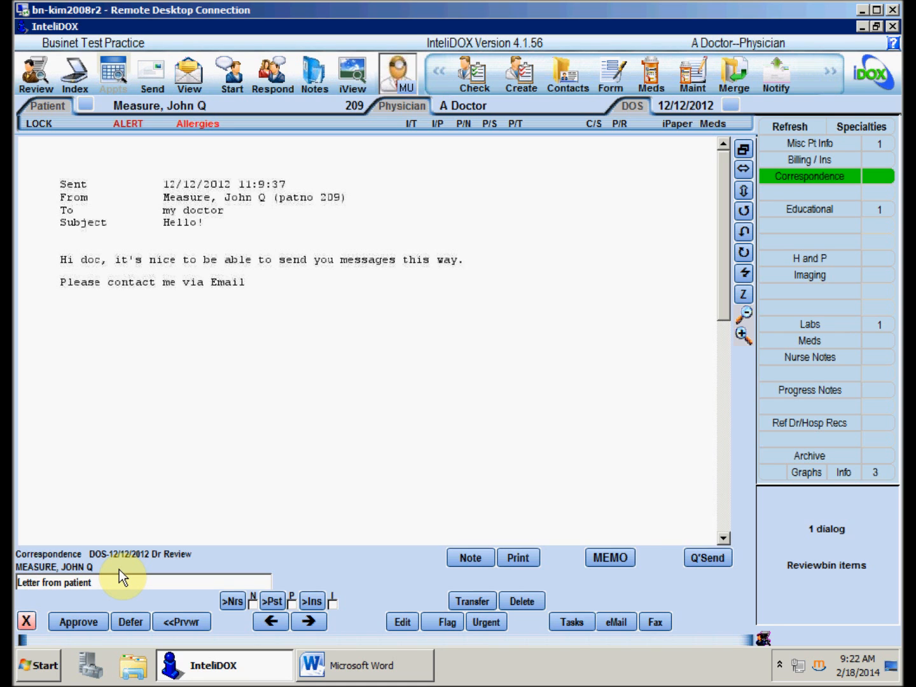
click(27, 619)
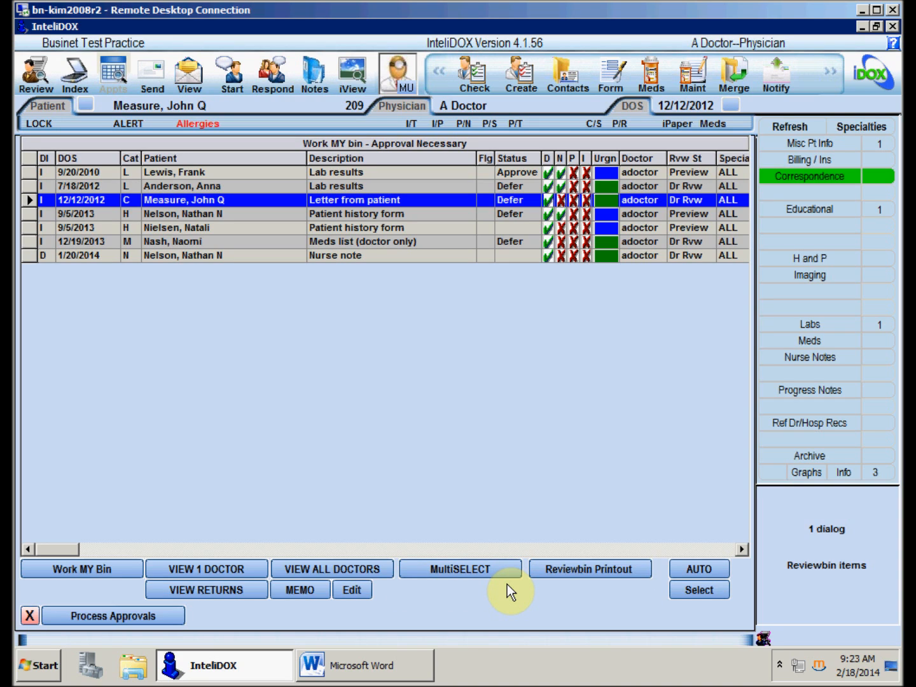
Select the 12/12/2012 letter from patient and the deferred 9/5/2013 patient history form together and approve both.
click(500, 569)
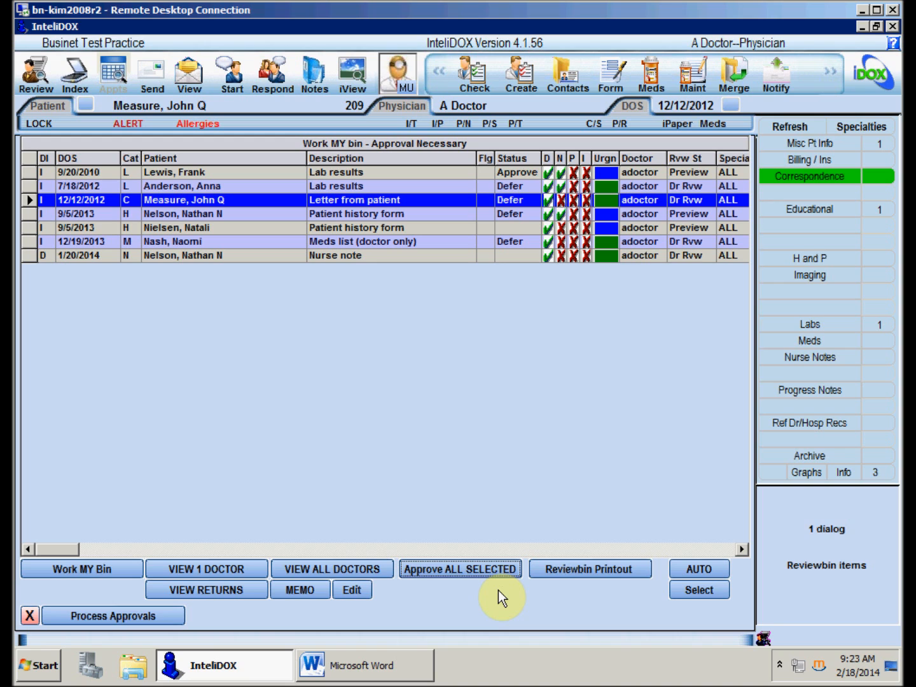
click(239, 197)
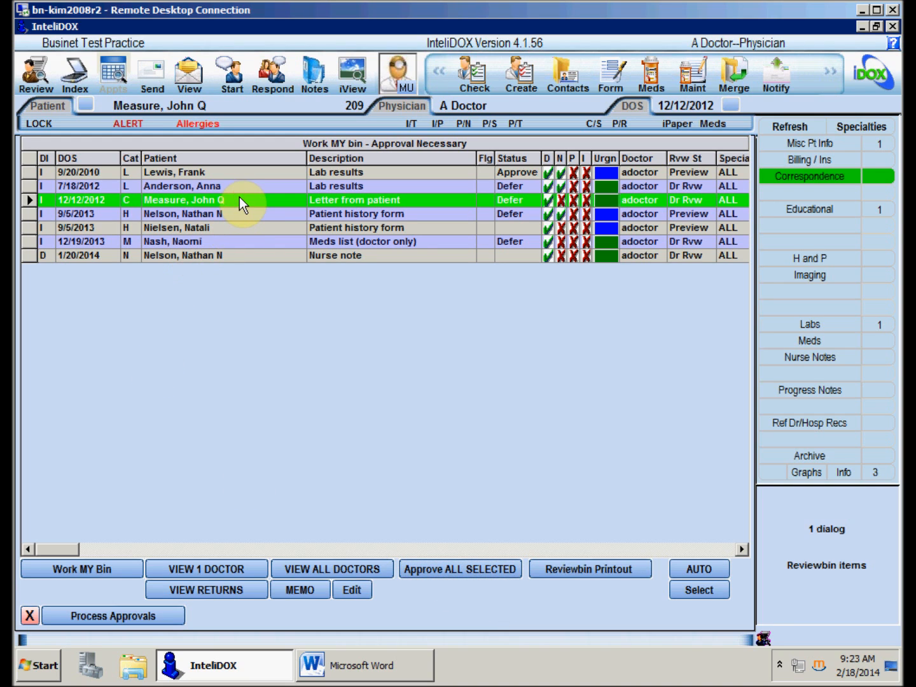
click(236, 214)
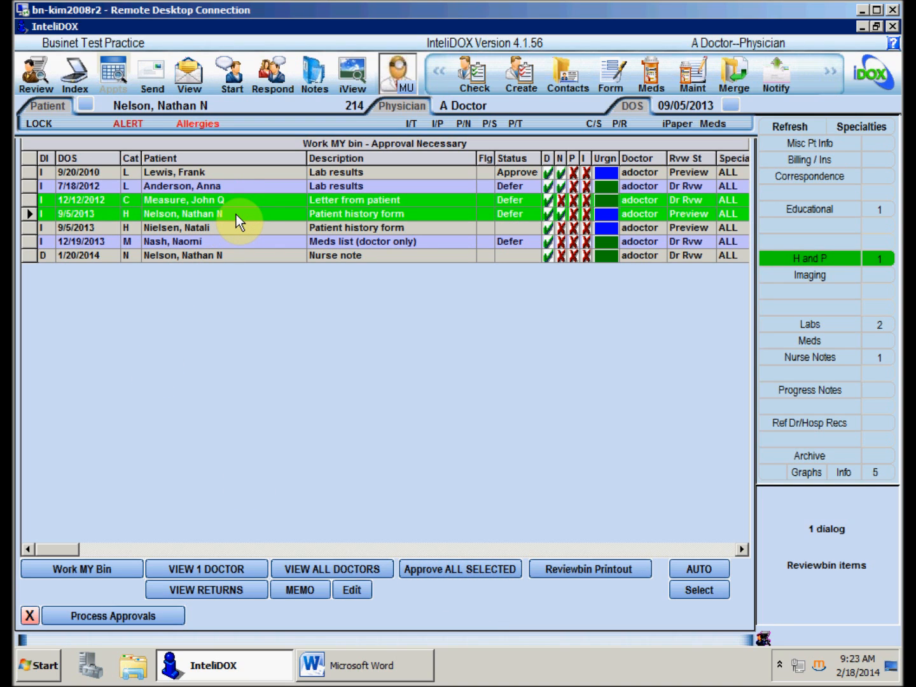
click(443, 569)
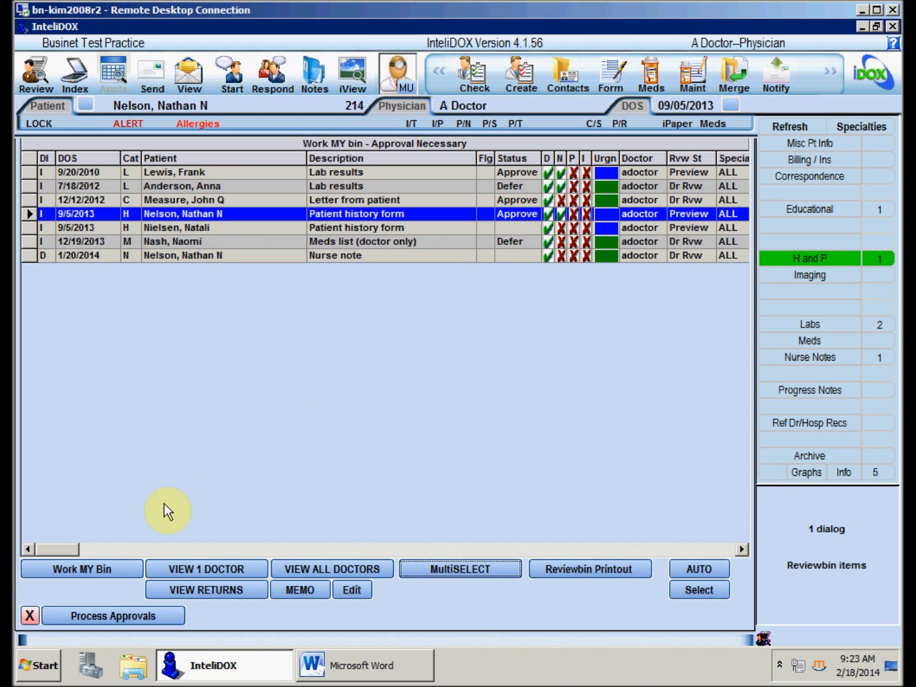
Process the approvals, and reopen the review bin to check the remaining items before closing it.
click(154, 616)
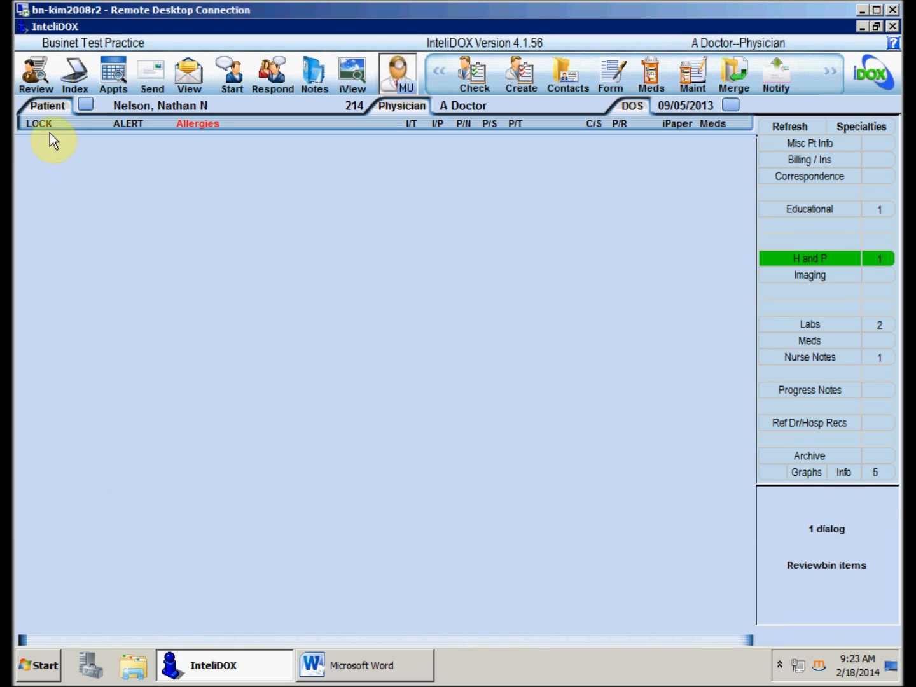
click(38, 75)
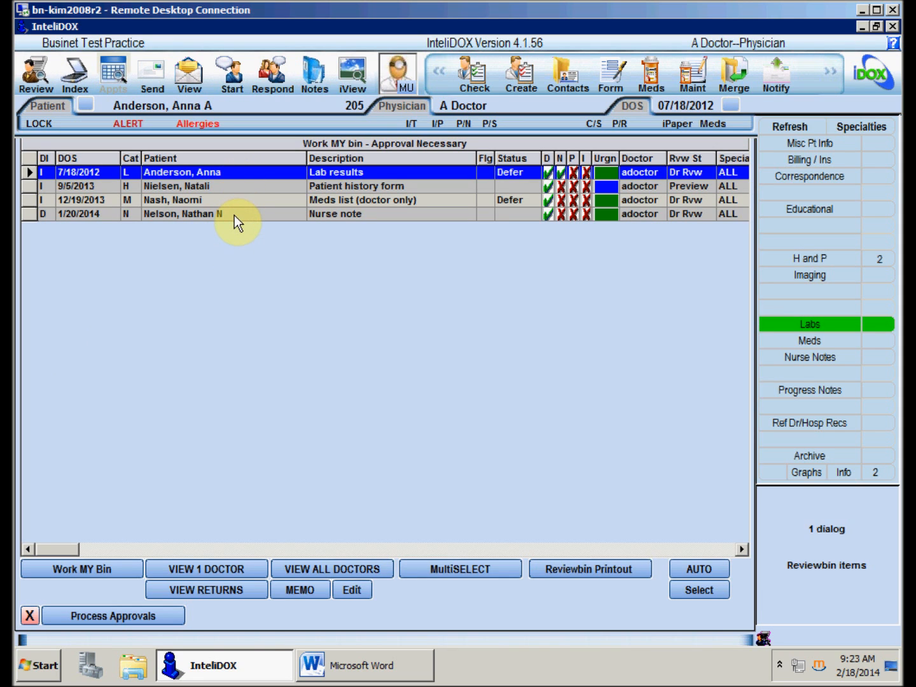
click(29, 615)
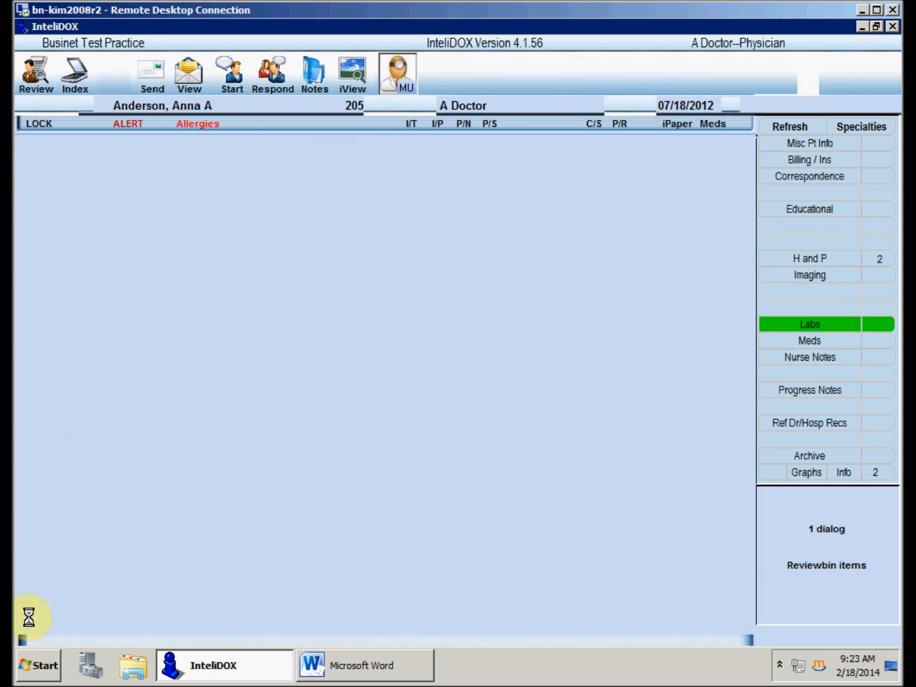